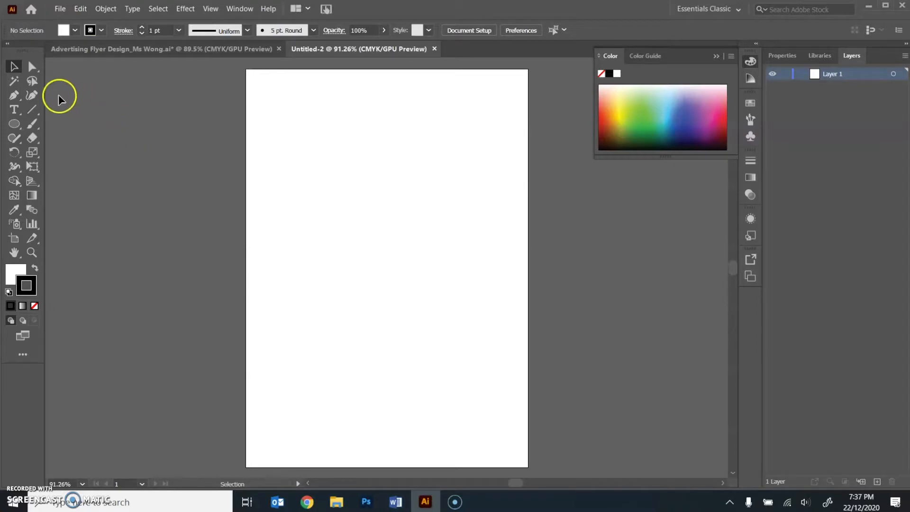
- Place the sketch image Title lock-up Example.png from the ATB1 Advertising Flyer Design folder into the document
{"action": "left_click", "coordinate": [60, 8]}
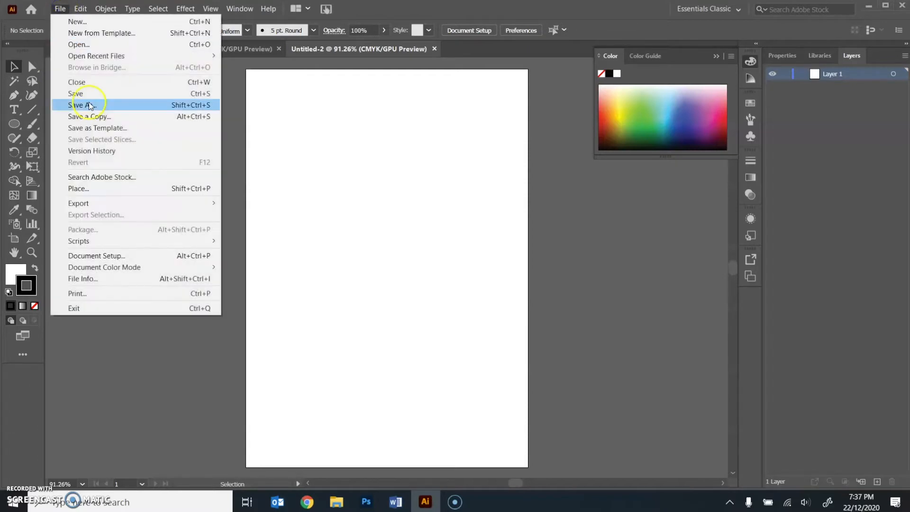
{"action": "left_click", "coordinate": [95, 188]}
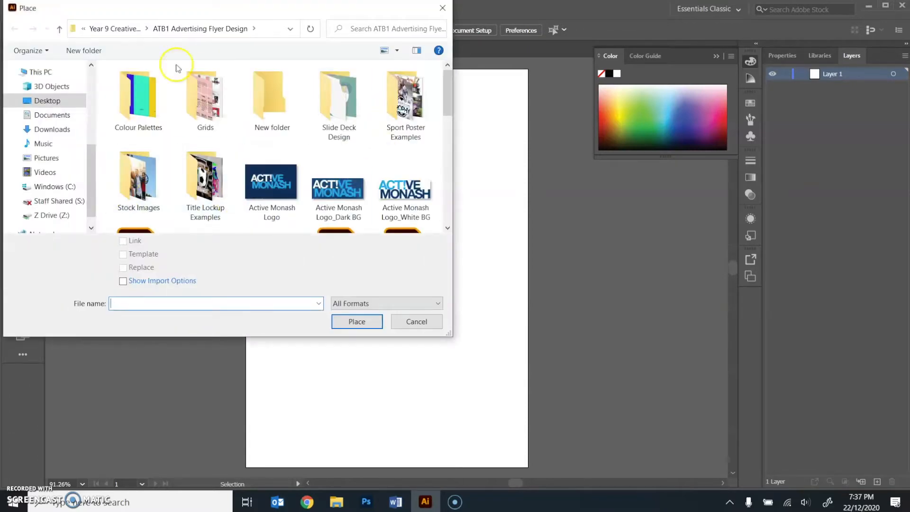
{"action": "left_click", "coordinate": [47, 100]}
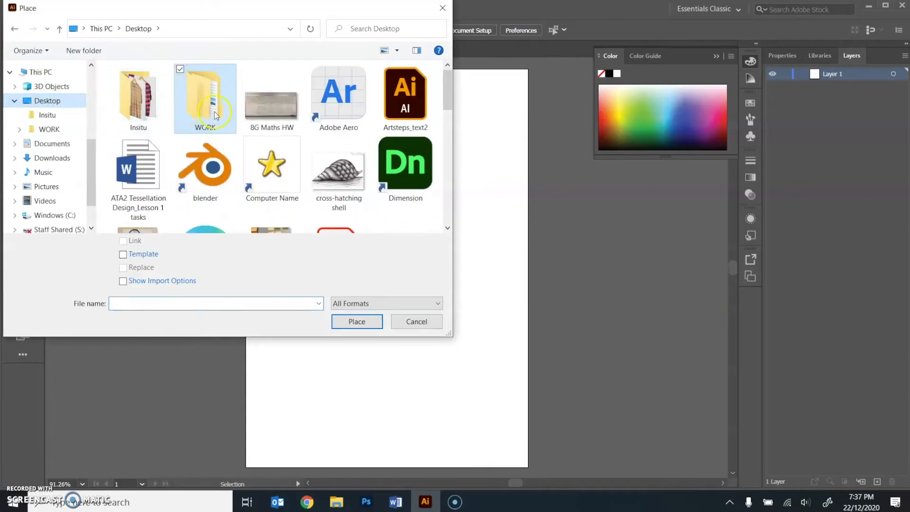
{"action": "left_click", "coordinate": [49, 128]}
{"action": "double_click", "coordinate": [137, 97]}
{"action": "double_click", "coordinate": [190, 163]}
{"action": "double_click", "coordinate": [206, 95]}
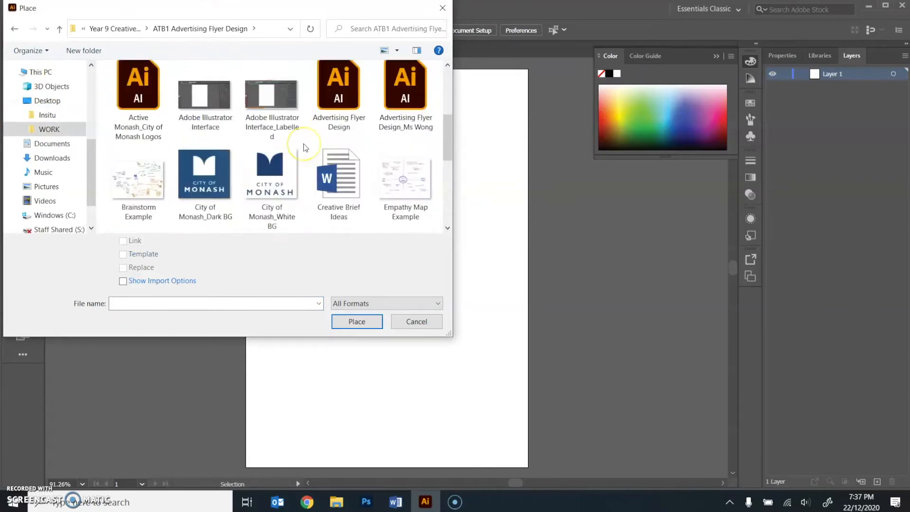
{"action": "scroll", "coordinate": [305, 146], "scroll_direction": "down", "scroll_amount": 5}
{"action": "left_click", "coordinate": [136, 183]}
{"action": "left_click", "coordinate": [365, 322]}
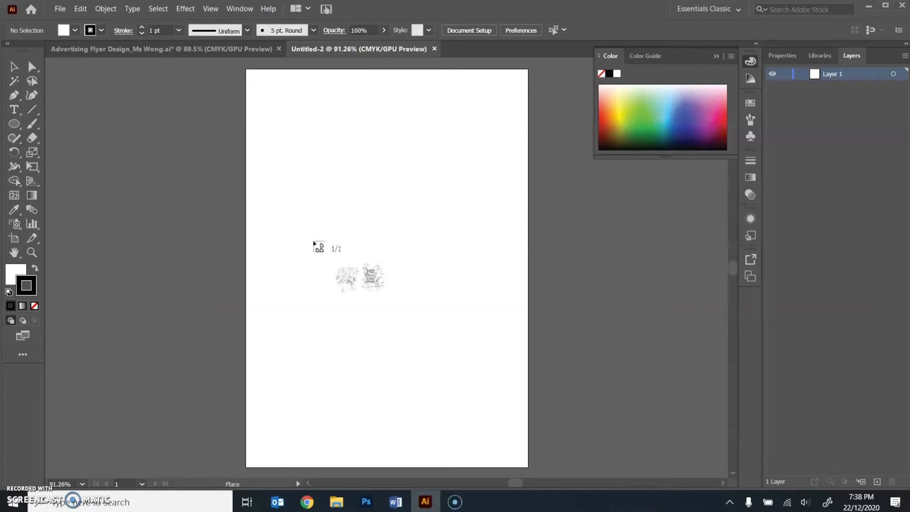
{"action": "left_click", "coordinate": [304, 200]}
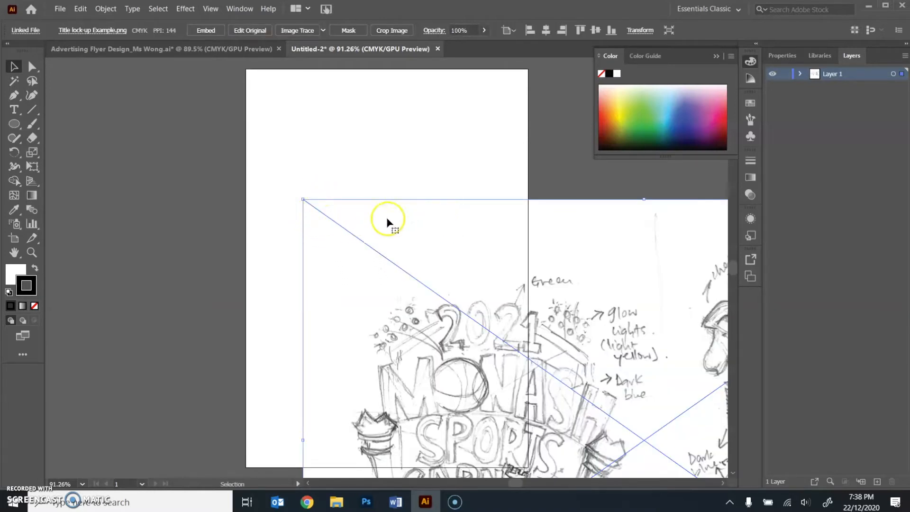
- Scale down and reposition the placed sketch so the chess-and-basketball title design fills the artboard
{"action": "mouse_move", "coordinate": [534, 255]}
{"action": "left_mouse_down"}
{"action": "mouse_move", "coordinate": [380, 179]}
{"action": "mouse_move", "coordinate": [419, 167]}
{"action": "left_mouse_up"}
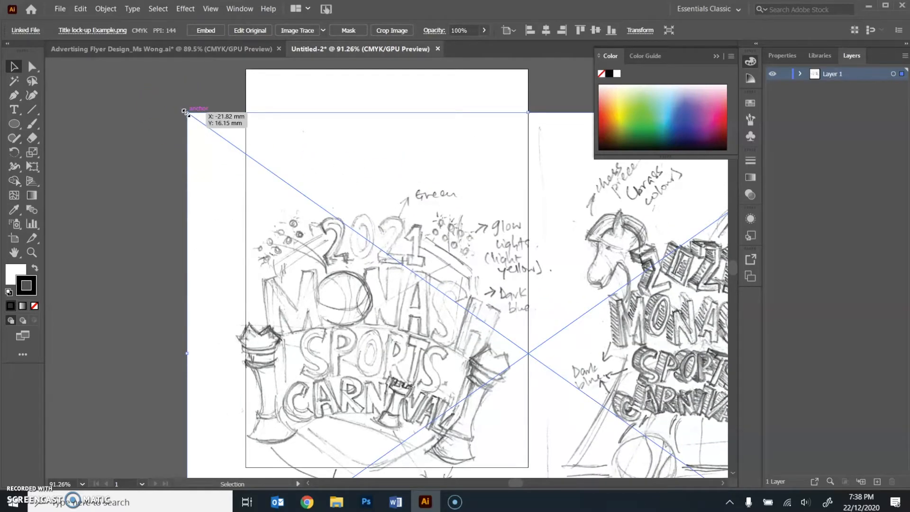
{"action": "mouse_move", "coordinate": [186, 113]}
{"action": "left_mouse_down"}
{"action": "mouse_move", "coordinate": [201, 118]}
{"action": "mouse_move", "coordinate": [298, 247]}
{"action": "mouse_move", "coordinate": [330, 270]}
{"action": "left_mouse_up"}
{"action": "mouse_move", "coordinate": [530, 340]}
{"action": "left_mouse_down"}
{"action": "mouse_move", "coordinate": [387, 171]}
{"action": "mouse_move", "coordinate": [195, 159]}
{"action": "mouse_move", "coordinate": [147, 169]}
{"action": "mouse_move", "coordinate": [163, 171]}
{"action": "left_mouse_up"}
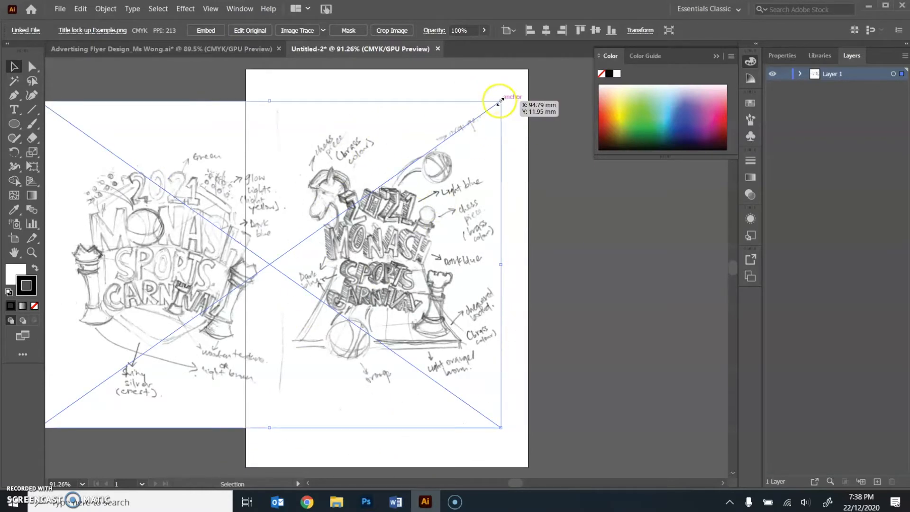
{"action": "left_click_drag", "start_coordinate": [499, 102], "coordinate": [524, 169]}
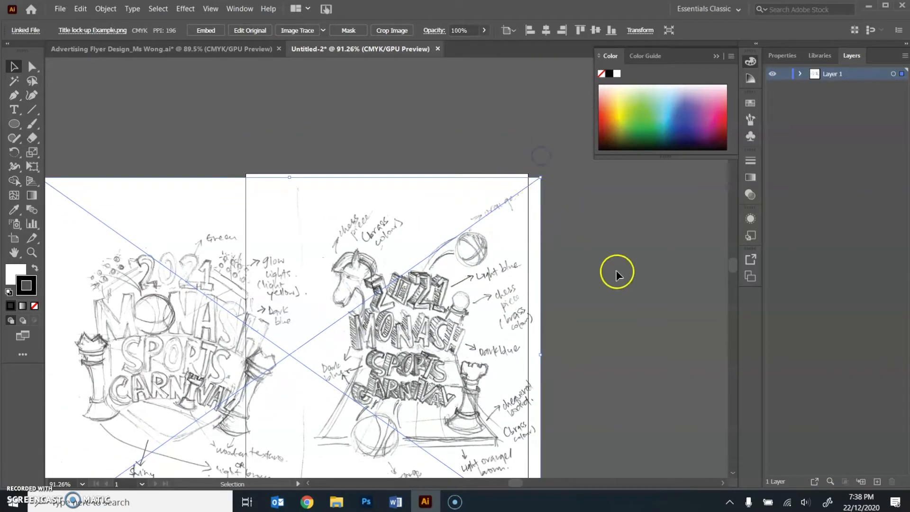
{"action": "scroll", "coordinate": [633, 301], "scroll_direction": "down", "scroll_amount": 4}
{"action": "left_click_drag", "start_coordinate": [507, 249], "coordinate": [478, 273]}
{"action": "left_click_drag", "start_coordinate": [511, 107], "coordinate": [571, 66]}
{"action": "left_click_drag", "start_coordinate": [523, 172], "coordinate": [475, 199]}
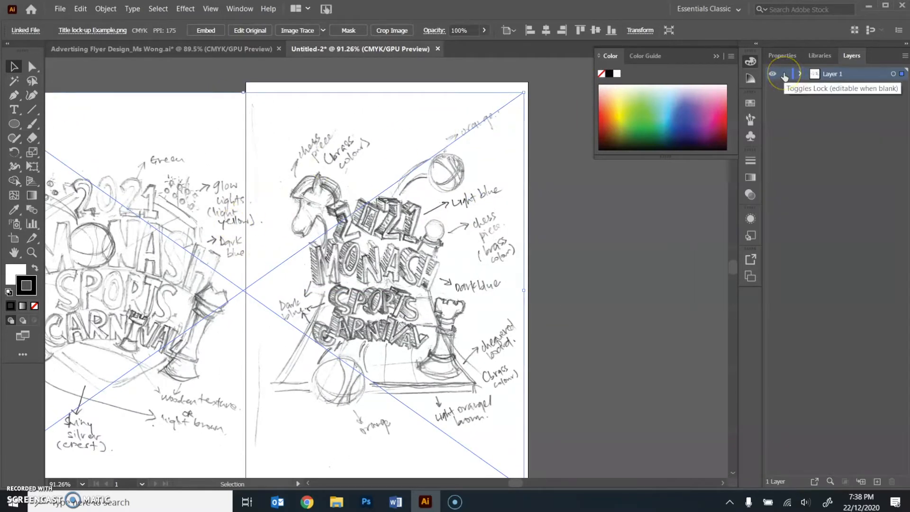
- Lock Layer 1, which holds the sketch, and try to draw on it with the Pencil tool
{"action": "left_click", "coordinate": [784, 74]}
{"action": "key", "text": "n"}
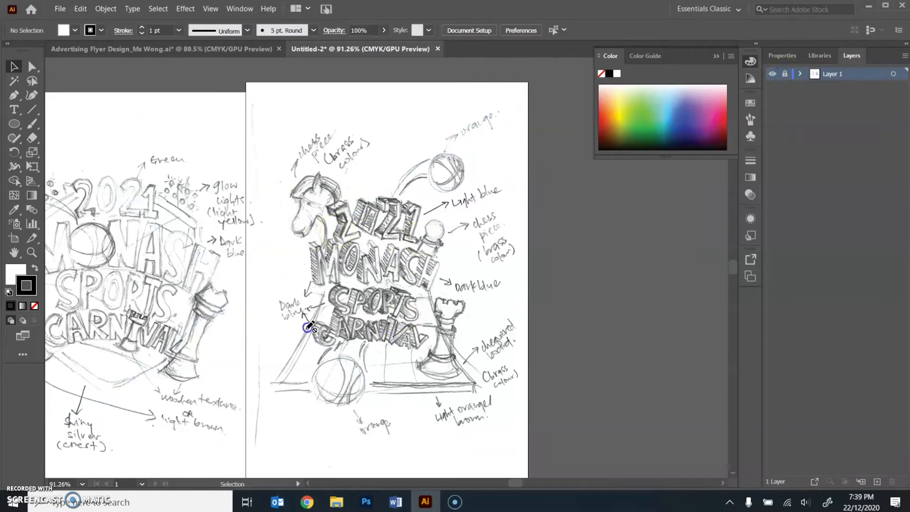
{"action": "left_click_drag", "start_coordinate": [420, 365], "coordinate": [443, 325]}
- Add a new layer above the locked sketch layer and name it Title Lock Up
{"action": "left_click", "coordinate": [877, 482]}
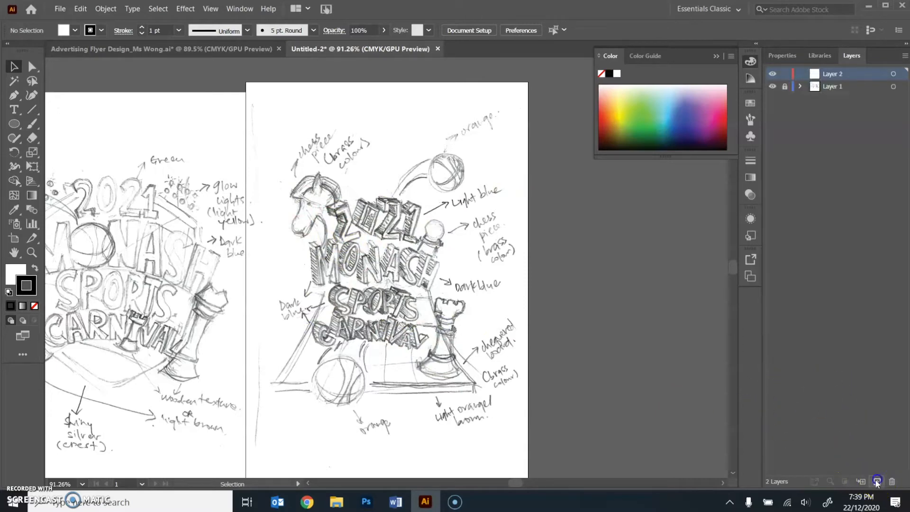
{"action": "double_click", "coordinate": [838, 74]}
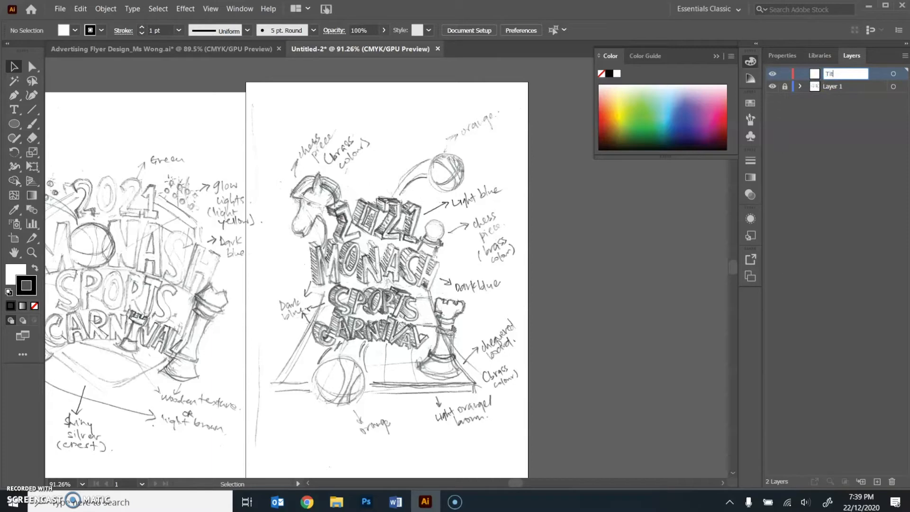
{"action": "type", "text": "Title Lock Up"}
{"action": "key", "text": "Return"}
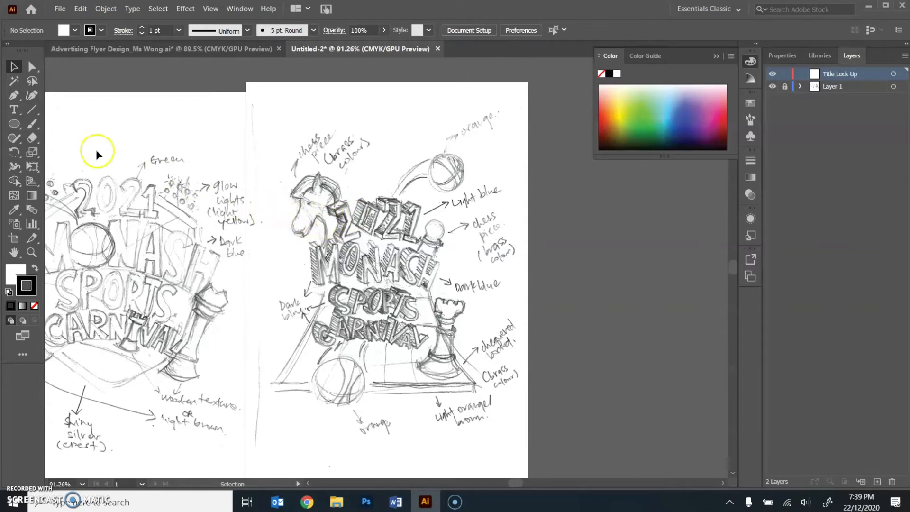
- Save the document in the ATB1 Advertising Flyer Design folder as an Illustrator file named Advertising Flyer Design_Title Lock Up_ plus the teacher's name
{"action": "left_click", "coordinate": [58, 12]}
{"action": "left_click", "coordinate": [73, 105]}
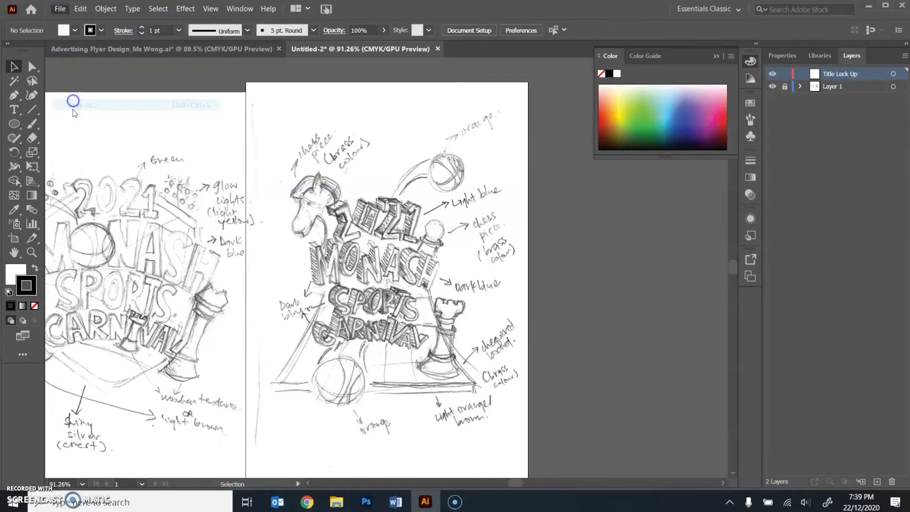
{"action": "left_click", "coordinate": [47, 101]}
{"action": "double_click", "coordinate": [207, 97]}
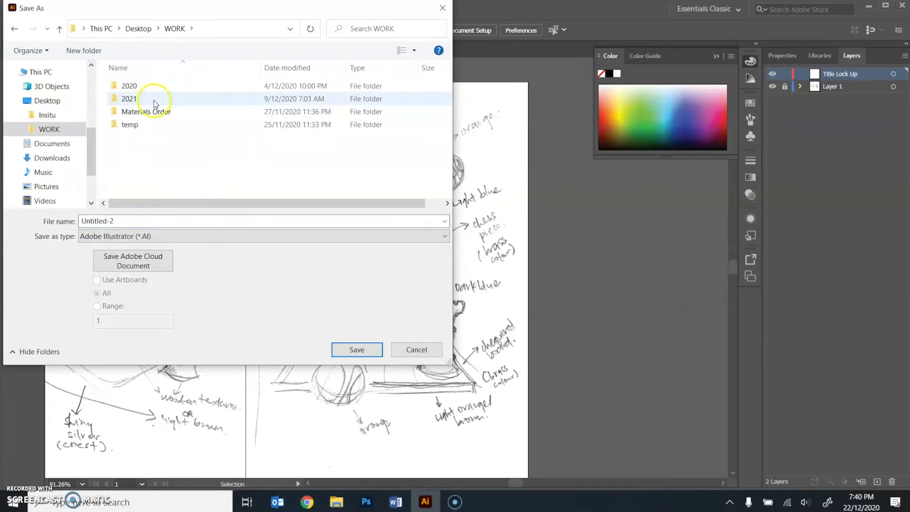
{"action": "double_click", "coordinate": [154, 100]}
{"action": "double_click", "coordinate": [151, 166]}
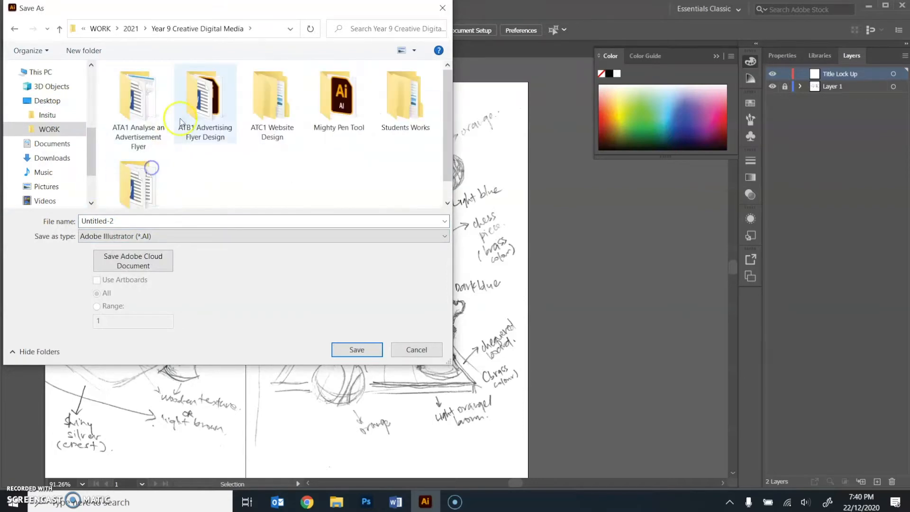
{"action": "double_click", "coordinate": [232, 126]}
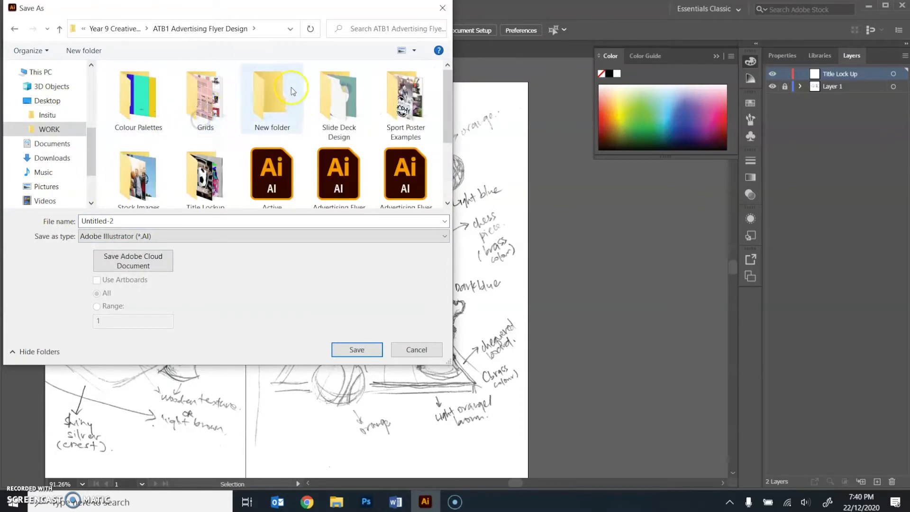
{"action": "scroll", "coordinate": [175, 144], "scroll_direction": "down", "scroll_amount": 3}
{"action": "left_click", "coordinate": [405, 85]}
{"action": "left_click", "coordinate": [161, 221]}
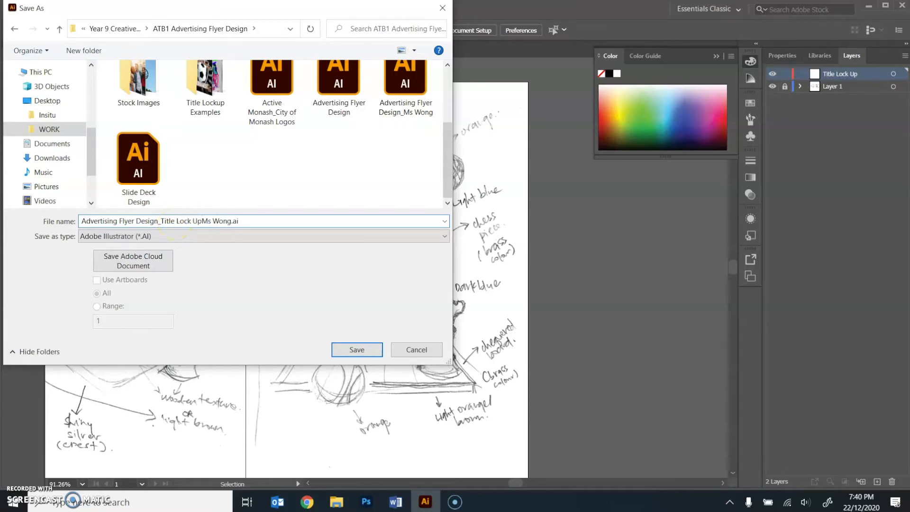
{"action": "left_click", "coordinate": [350, 349]}
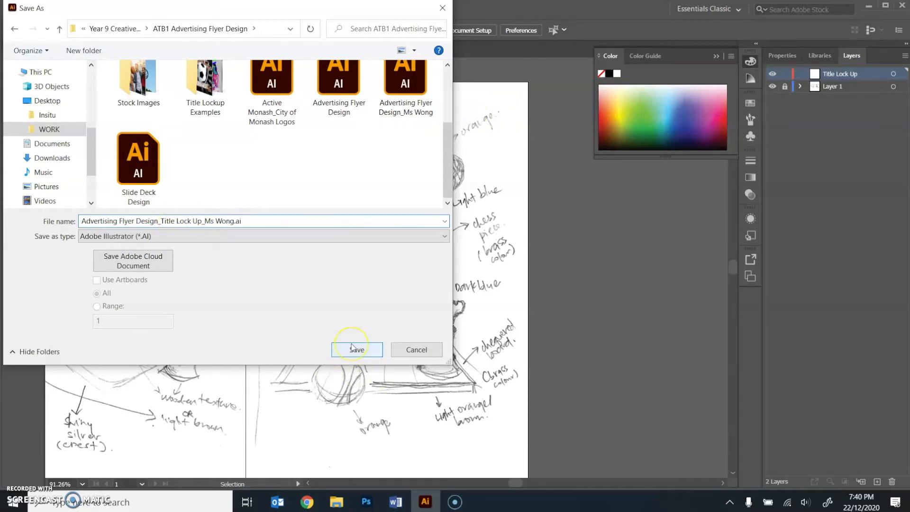
{"action": "left_click", "coordinate": [512, 416]}
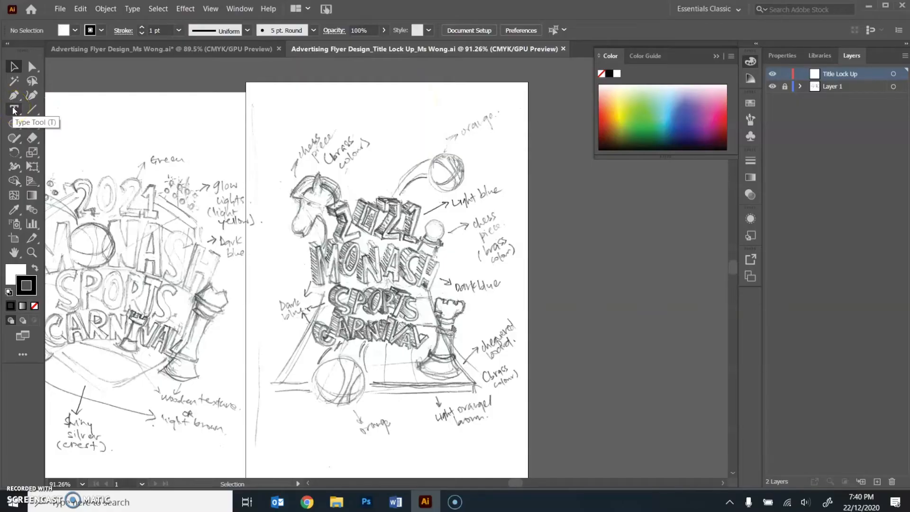
- Create an area text box reading 2021 and position it over the sketched 2021 lettering
{"action": "left_click", "coordinate": [13, 110]}
{"action": "left_click_drag", "start_coordinate": [512, 220], "coordinate": [595, 290]}
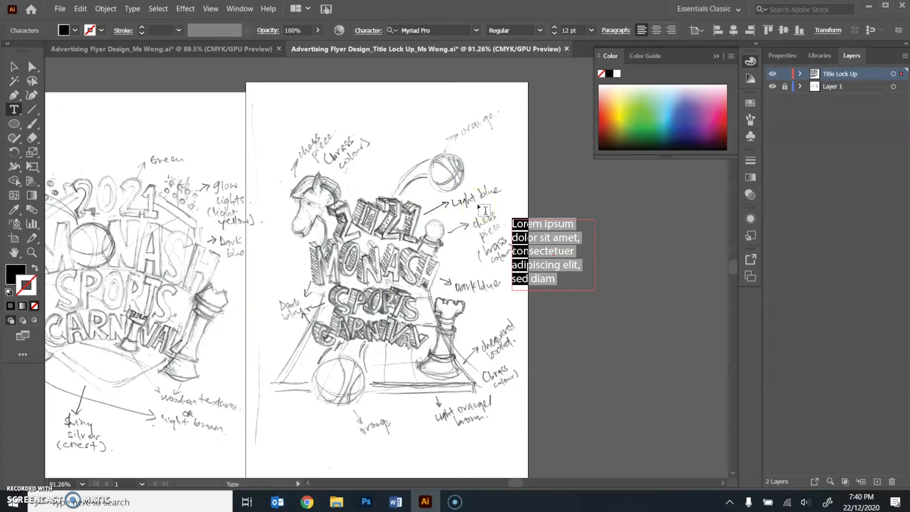
{"action": "type", "text": "2021"}
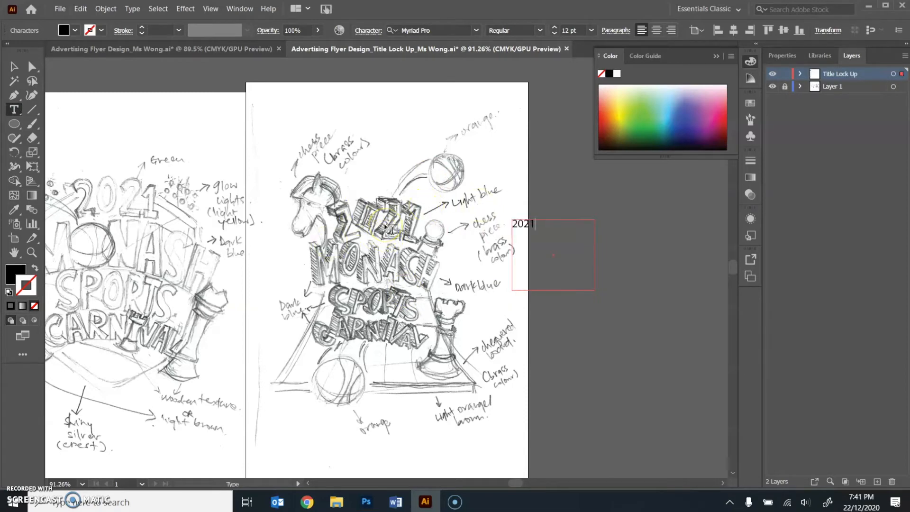
{"action": "left_click", "coordinate": [15, 67]}
{"action": "left_click_drag", "start_coordinate": [528, 224], "coordinate": [372, 183]}
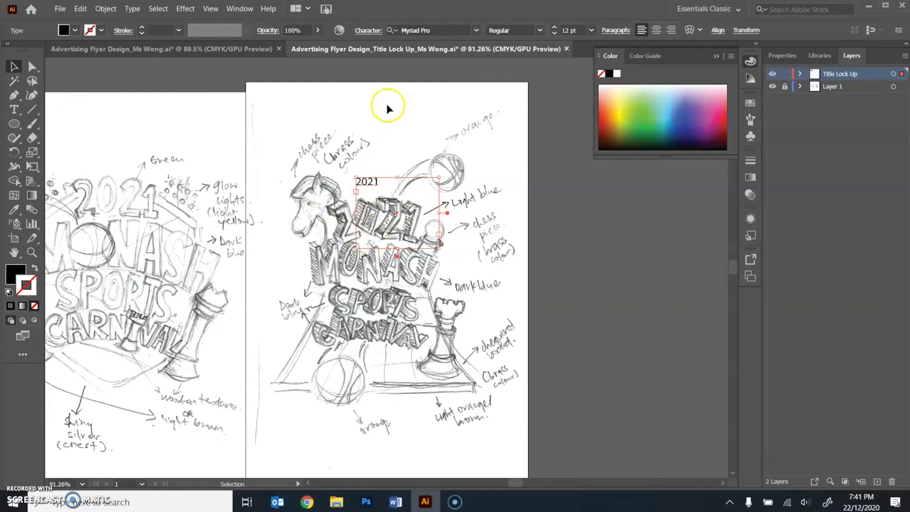
- Browse the font list and set the 2021 text to Agency FB
{"action": "left_click", "coordinate": [476, 30]}
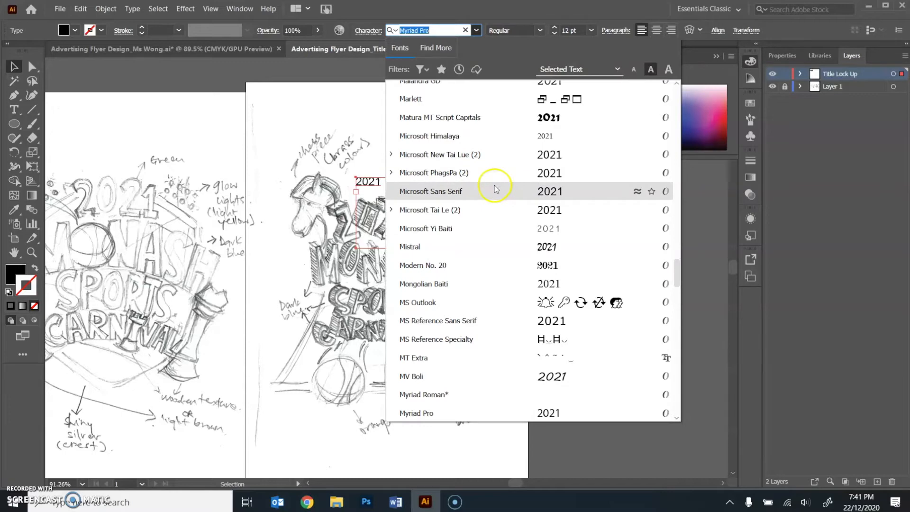
{"action": "scroll", "coordinate": [490, 250], "scroll_direction": "down", "scroll_amount": 2}
{"action": "scroll", "coordinate": [490, 250], "scroll_direction": "up", "scroll_amount": 6}
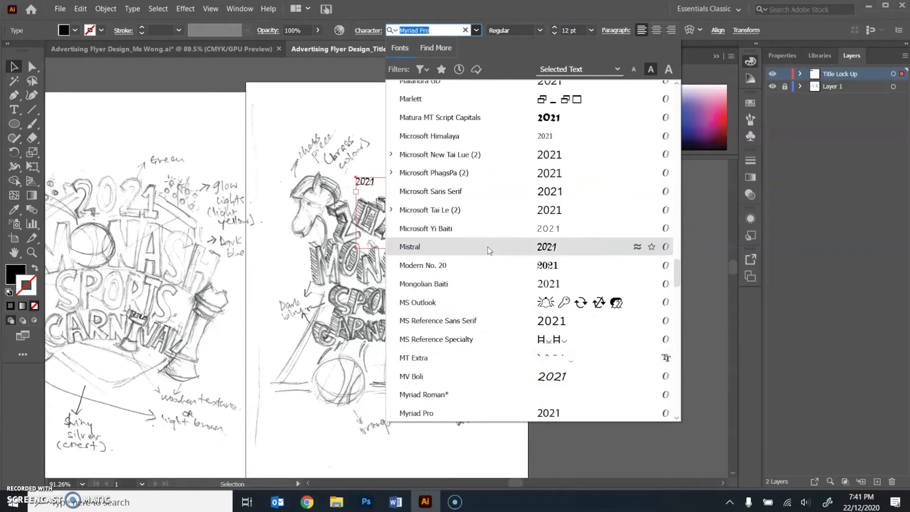
{"action": "scroll", "coordinate": [489, 250], "scroll_direction": "up", "scroll_amount": 20}
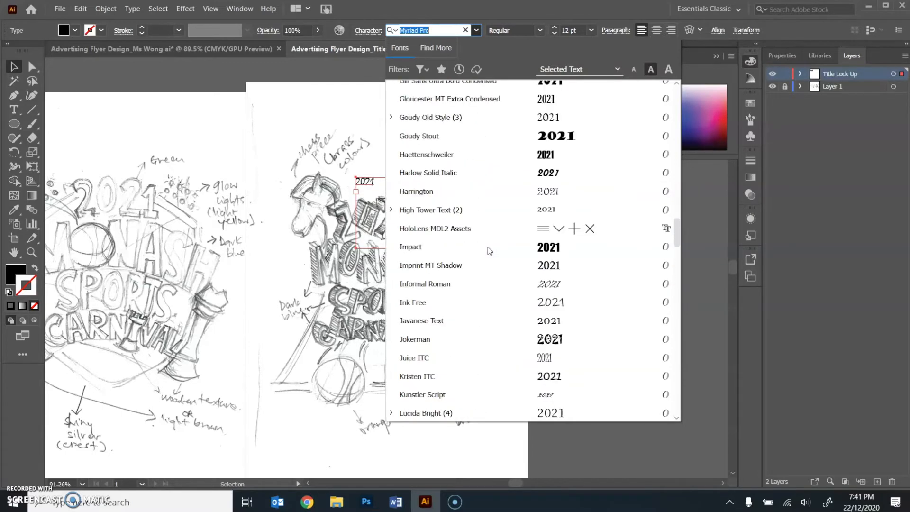
{"action": "scroll", "coordinate": [485, 264], "scroll_direction": "down", "scroll_amount": 20}
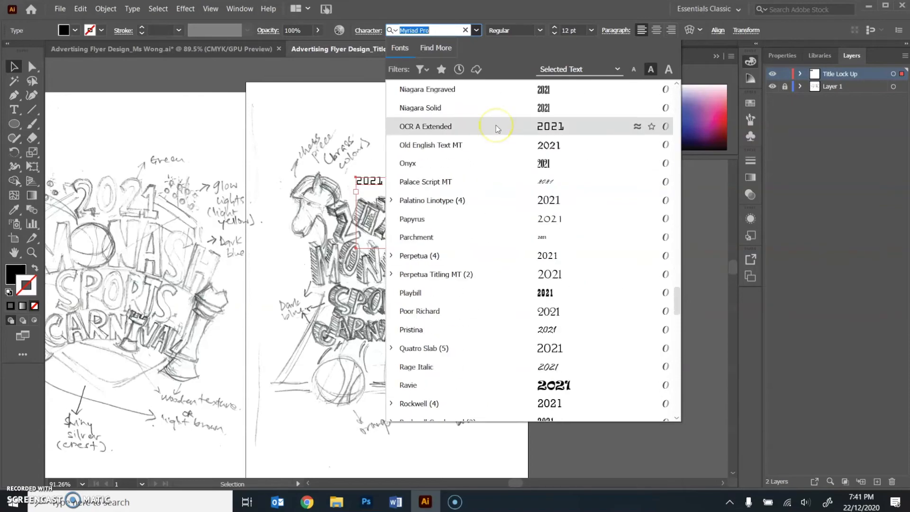
{"action": "scroll", "coordinate": [496, 125], "scroll_direction": "down", "scroll_amount": 12}
{"action": "scroll", "coordinate": [512, 303], "scroll_direction": "up", "scroll_amount": 20}
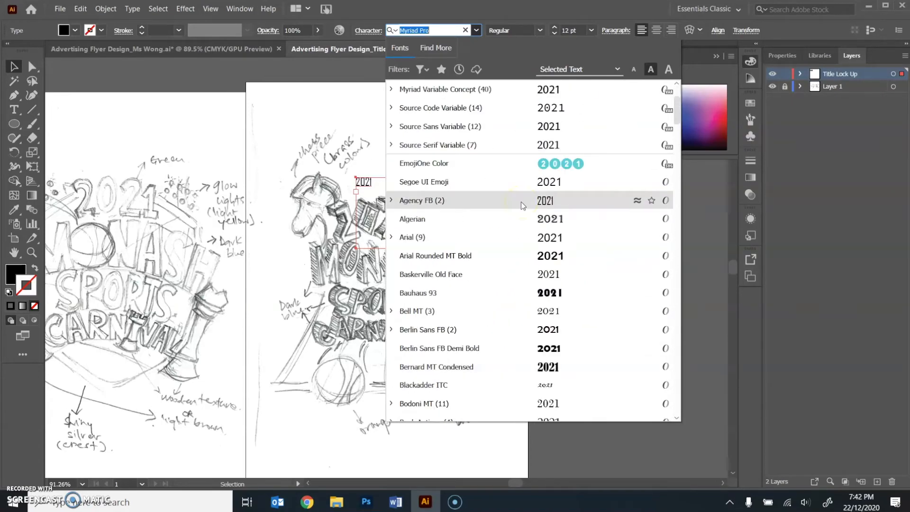
{"action": "left_click", "coordinate": [521, 202]}
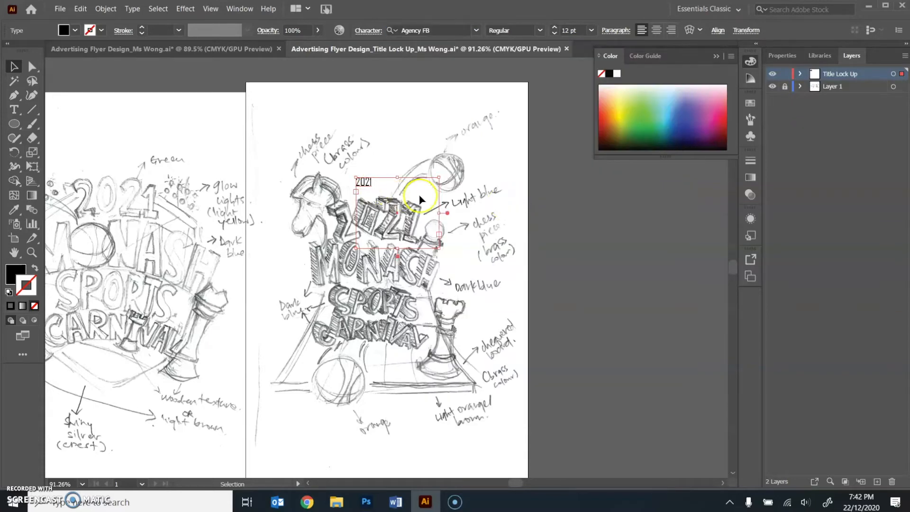
- Increase the 2021 text size to 46 pt and move it into the blank area above the sketched title
{"action": "left_click", "coordinate": [554, 29]}
{"action": "left_click", "coordinate": [554, 28]}
{"action": "left_click", "coordinate": [554, 29]}
{"action": "left_click", "coordinate": [554, 29]}
{"action": "left_click", "coordinate": [554, 28]}
{"action": "left_click", "coordinate": [554, 28]}
{"action": "left_click", "coordinate": [554, 27]}
{"action": "left_click", "coordinate": [554, 27]}
{"action": "left_click_drag", "start_coordinate": [414, 210], "coordinate": [433, 147]}
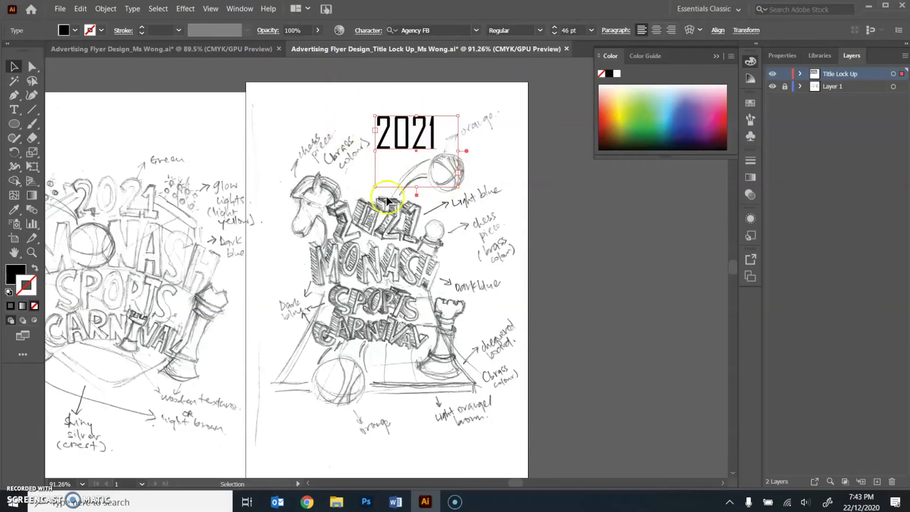
- Convert the 2021 text to outlines
{"action": "left_click", "coordinate": [133, 9]}
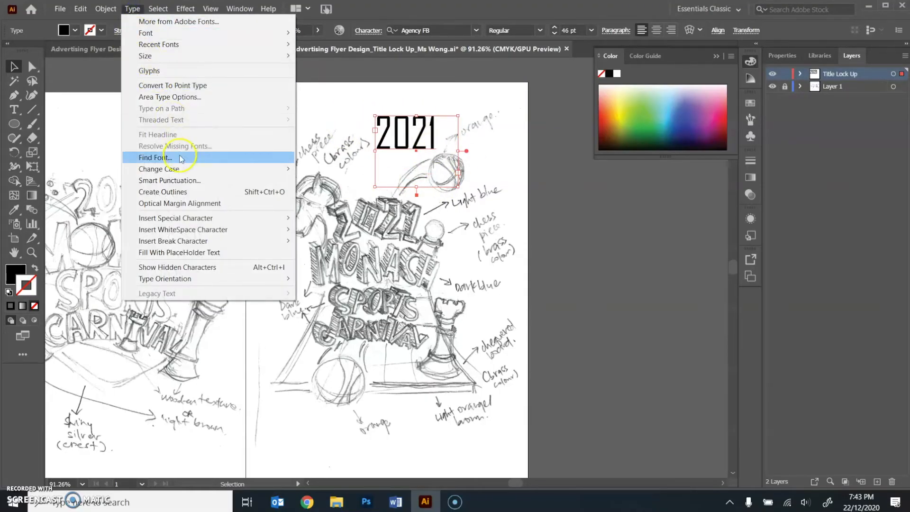
{"action": "left_click", "coordinate": [181, 192]}
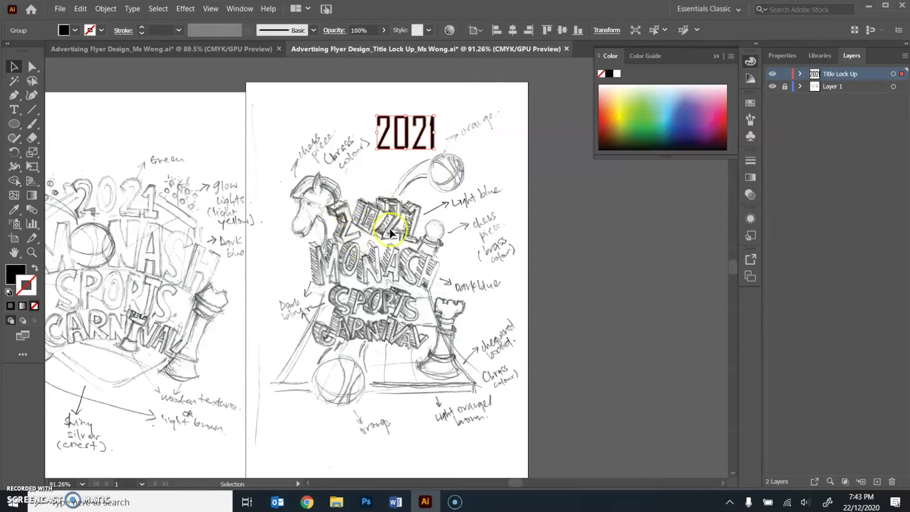
- Ungroup the outlined 2021 so each digit can be edited separately
{"action": "key", "text": "z"}
{"action": "left_click", "coordinate": [393, 139]}
{"action": "left_click", "coordinate": [385, 251]}
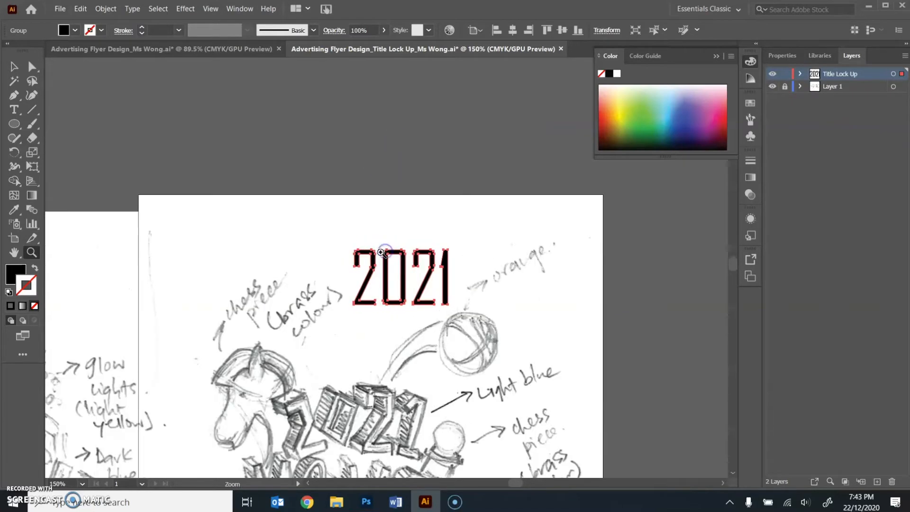
{"action": "left_click", "coordinate": [385, 251]}
{"action": "left_click", "coordinate": [385, 252]}
{"action": "left_click", "coordinate": [379, 285]}
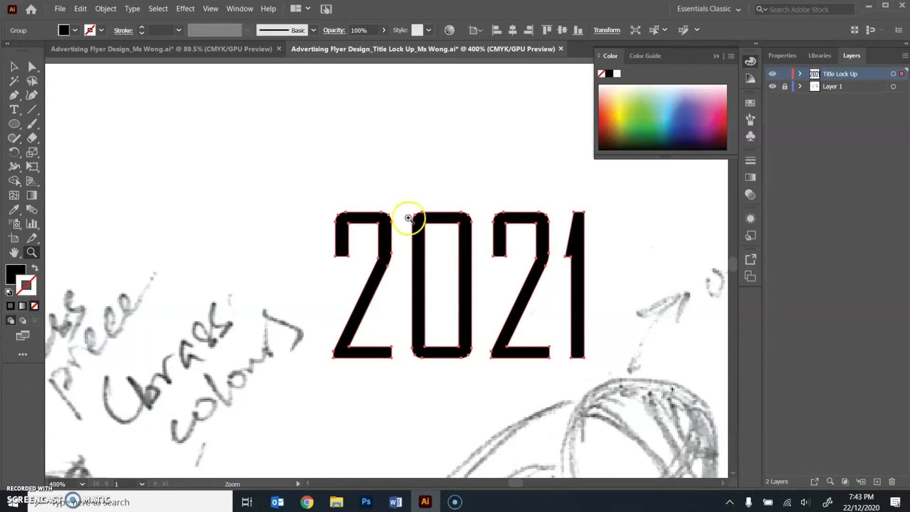
{"action": "right_click", "coordinate": [418, 287]}
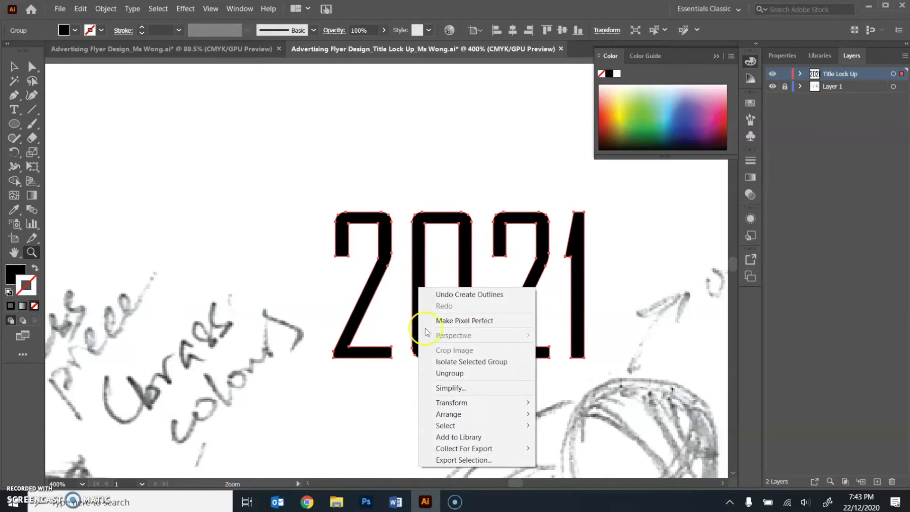
{"action": "left_click", "coordinate": [453, 374]}
- Spread the digits apart by moving the first 2 and the 0 left and the 1 right
{"action": "left_click", "coordinate": [10, 65]}
{"action": "left_click", "coordinate": [338, 295]}
{"action": "left_click_drag", "start_coordinate": [365, 287], "coordinate": [326, 286]}
{"action": "left_click_drag", "start_coordinate": [412, 284], "coordinate": [389, 285]}
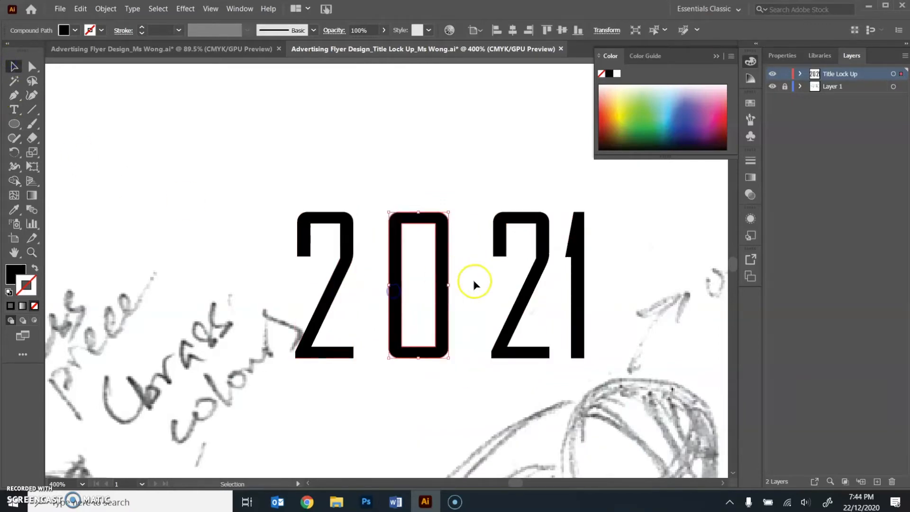
{"action": "left_click_drag", "start_coordinate": [592, 307], "coordinate": [615, 309]}
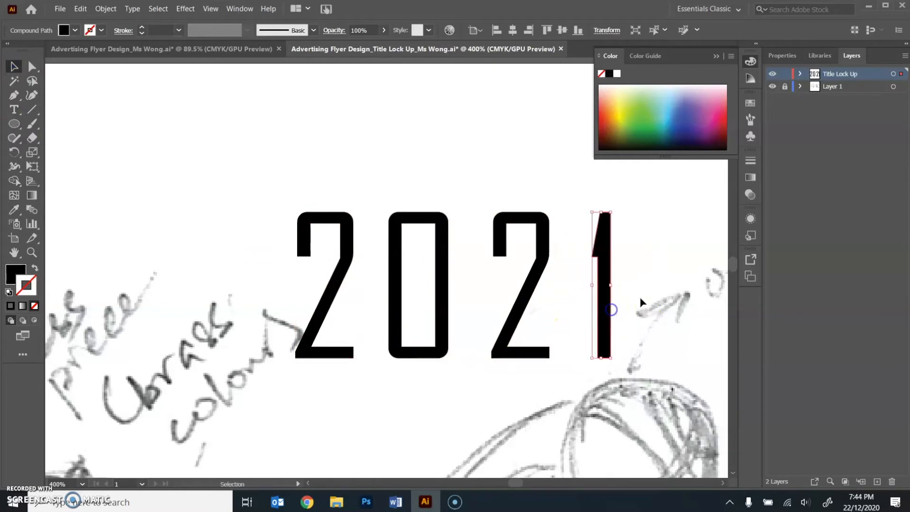
- Place the first 2 and the 0 over their sketched counterparts and rotate each to match the lettering's tilt
{"action": "key", "text": "z"}
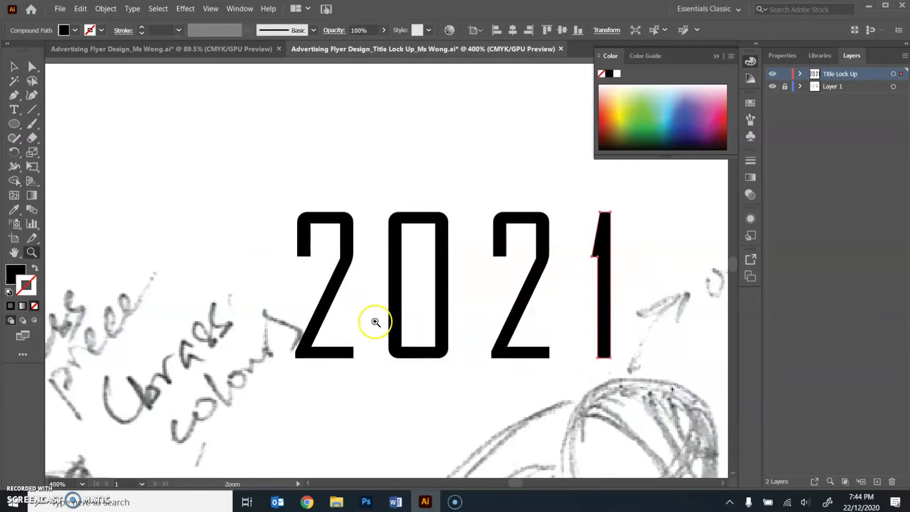
{"action": "left_click", "coordinate": [375, 323], "text": "alt"}
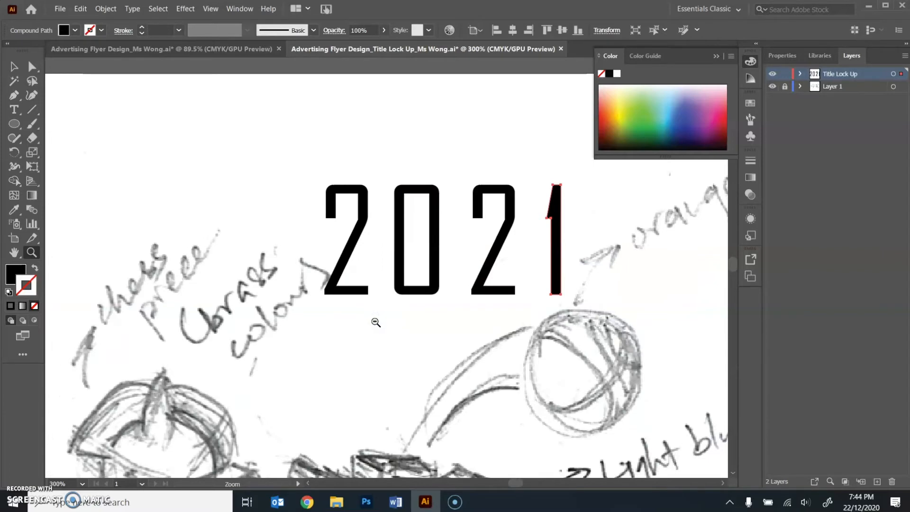
{"action": "left_click", "coordinate": [375, 322], "text": "alt"}
{"action": "left_click", "coordinate": [14, 66]}
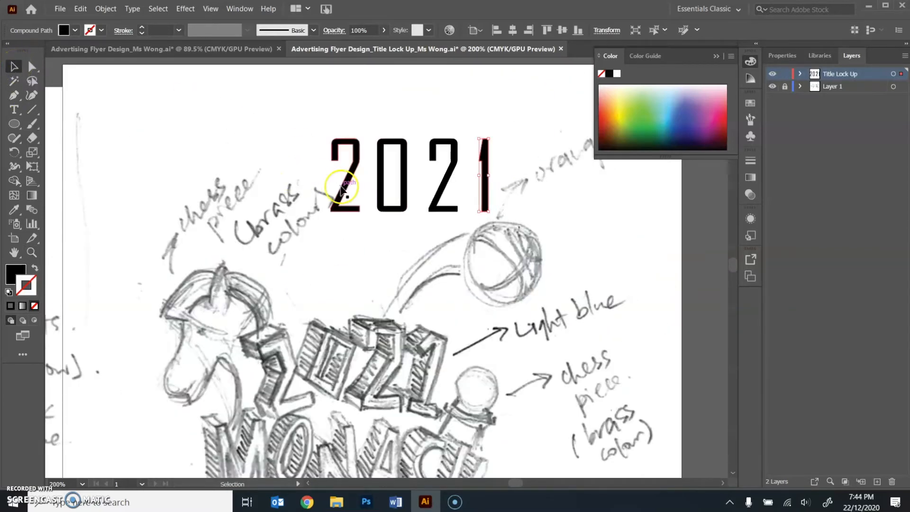
{"action": "mouse_move", "coordinate": [344, 191]}
{"action": "left_mouse_down"}
{"action": "mouse_move", "coordinate": [283, 365]}
{"action": "mouse_move", "coordinate": [288, 393]}
{"action": "left_mouse_up"}
{"action": "left_click_drag", "start_coordinate": [305, 339], "coordinate": [291, 336]}
{"action": "left_click_drag", "start_coordinate": [287, 341], "coordinate": [285, 338]}
{"action": "left_click_drag", "start_coordinate": [403, 185], "coordinate": [346, 354]}
{"action": "mouse_move", "coordinate": [352, 306]}
{"action": "left_mouse_down"}
{"action": "mouse_move", "coordinate": [361, 313]}
{"action": "mouse_move", "coordinate": [351, 345]}
{"action": "left_mouse_up"}
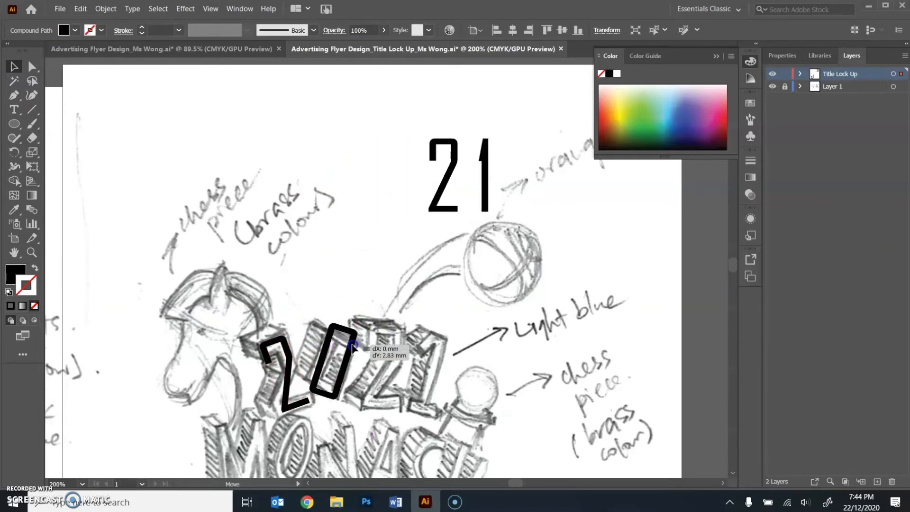
- Place the second 2 and the 1 over their sketched counterparts, tilting the 1 to follow the sketch
{"action": "left_click_drag", "start_coordinate": [454, 169], "coordinate": [397, 359]}
{"action": "left_click_drag", "start_coordinate": [484, 186], "coordinate": [436, 380]}
{"action": "left_click_drag", "start_coordinate": [445, 326], "coordinate": [453, 326]}
{"action": "left_click_drag", "start_coordinate": [435, 382], "coordinate": [432, 382]}
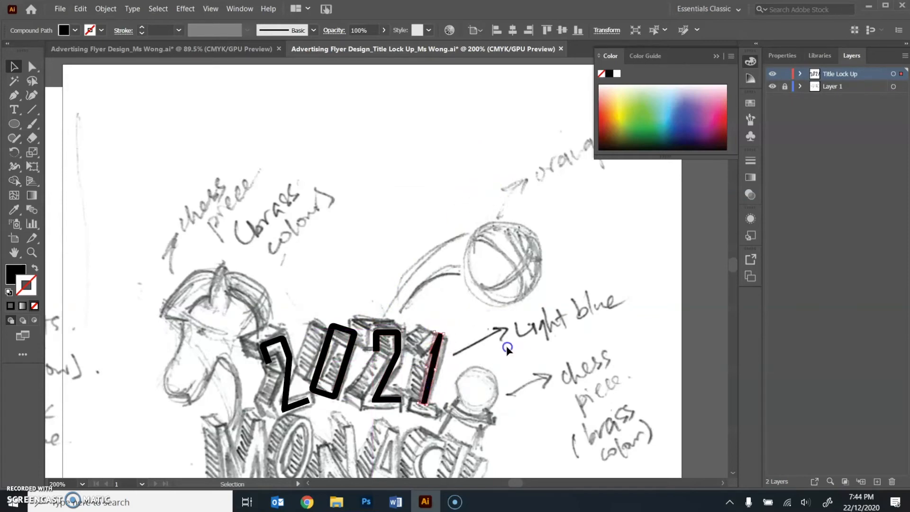
{"action": "left_click", "coordinate": [507, 349]}
- Hide the sketch on Layer 1 so only the traced 2021 digits show on the artboard
{"action": "key", "text": "z"}
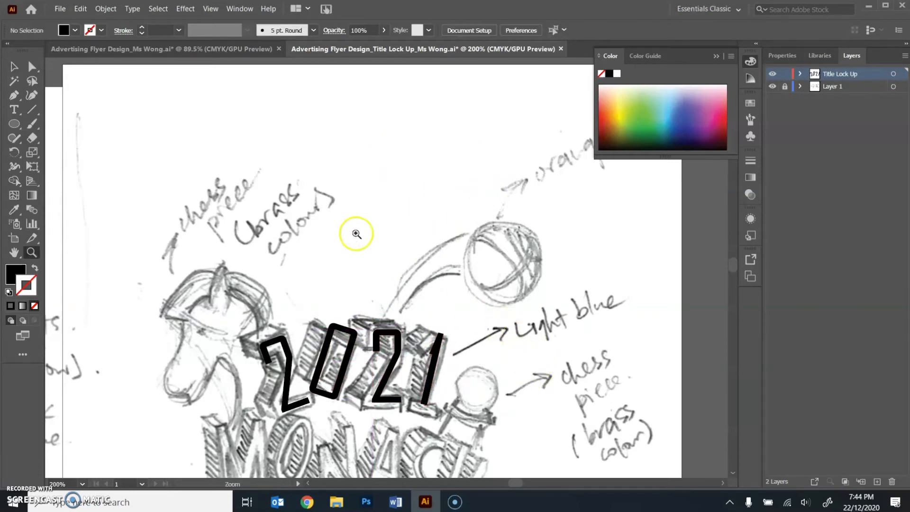
{"action": "left_click", "coordinate": [398, 277], "text": "alt"}
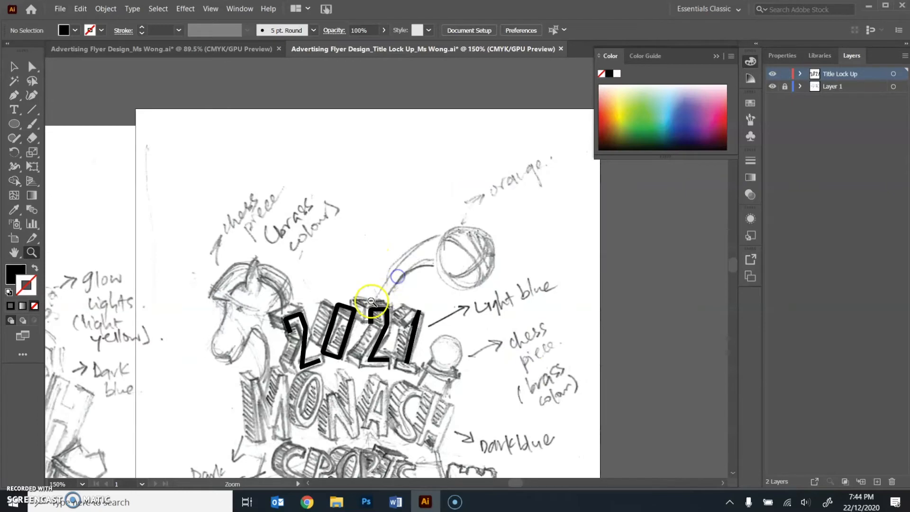
{"action": "left_click", "coordinate": [371, 302]}
{"action": "left_click_drag", "start_coordinate": [435, 361], "coordinate": [473, 273]}
{"action": "left_click", "coordinate": [473, 275], "text": "alt"}
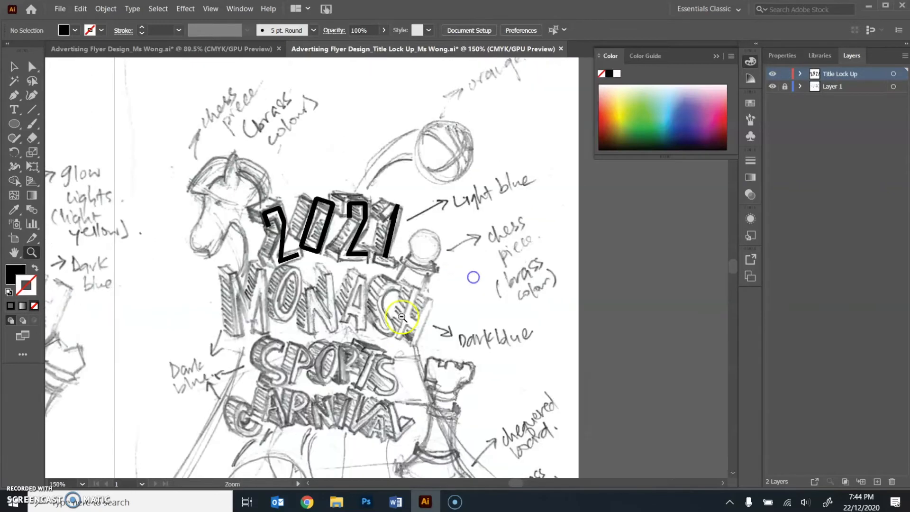
{"action": "left_click", "coordinate": [399, 320], "text": "alt"}
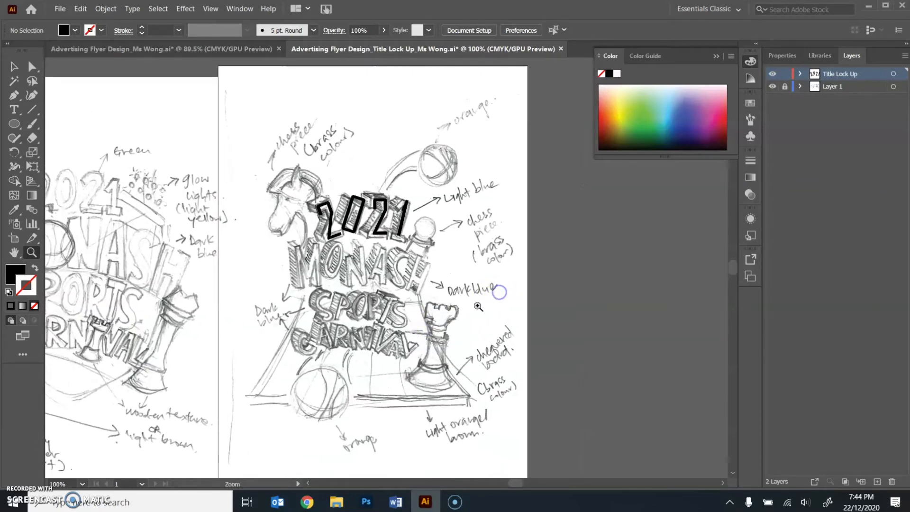
{"action": "left_click", "coordinate": [773, 88]}
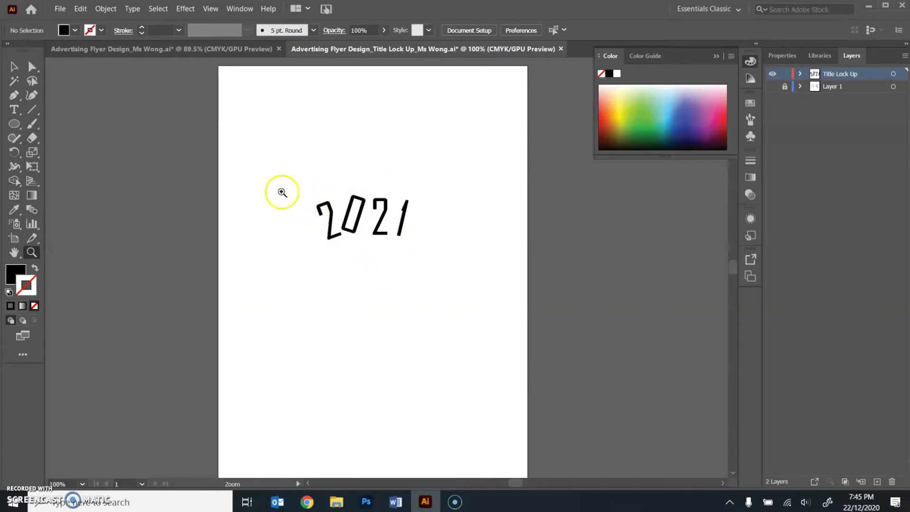
- Tighten the digit spacing by shifting the first 2 and the 0 slightly right and the 1 slightly left
{"action": "left_click", "coordinate": [12, 71]}
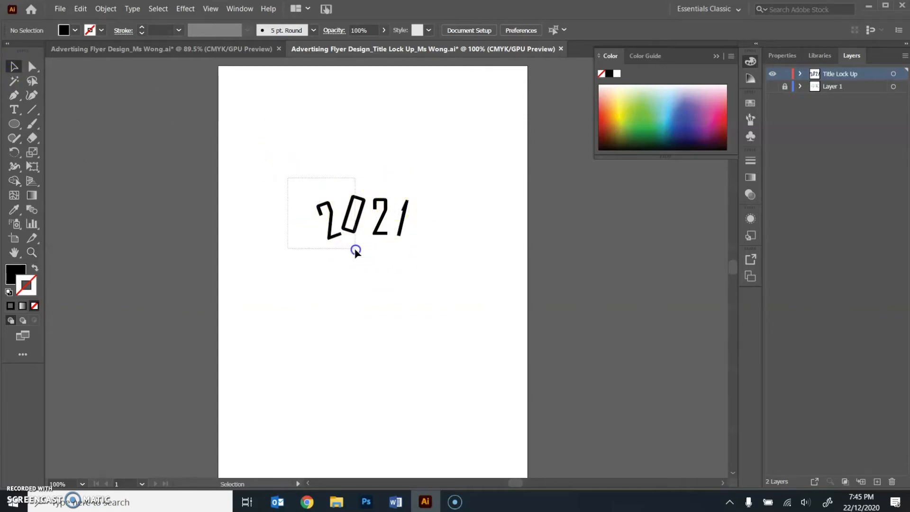
{"action": "left_click", "coordinate": [359, 235]}
{"action": "left_click_drag", "start_coordinate": [356, 231], "coordinate": [395, 236]}
{"action": "left_click", "coordinate": [424, 222]}
{"action": "left_click", "coordinate": [438, 234]}
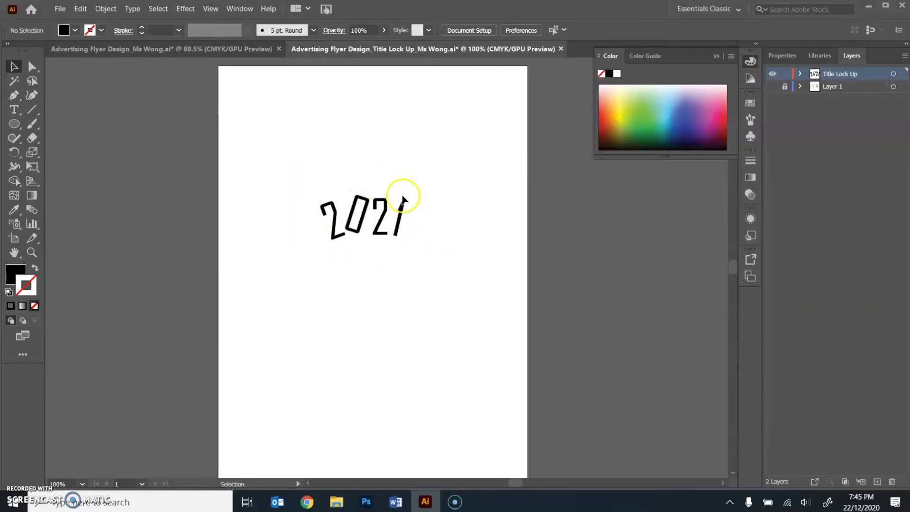
- Toggle the visibility of Layer 1 to compare the digits with the sketch, leaving the sketch hidden
{"action": "left_click", "coordinate": [771, 88]}
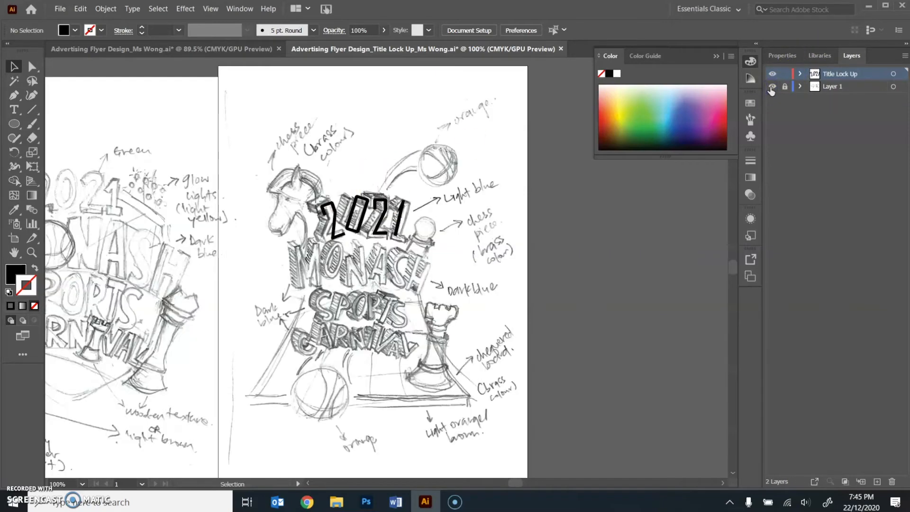
{"action": "left_click", "coordinate": [771, 87]}
{"action": "left_click", "coordinate": [772, 87]}
{"action": "left_click", "coordinate": [772, 87]}
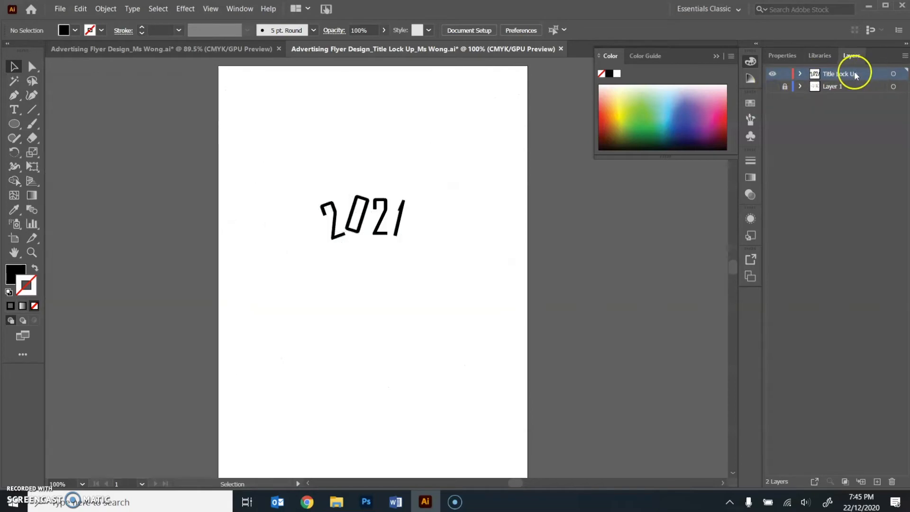
- Duplicate all four 2021 digits and place the copy over the original, offset slightly up and to the left
{"action": "left_click_drag", "start_coordinate": [442, 155], "coordinate": [350, 242]}
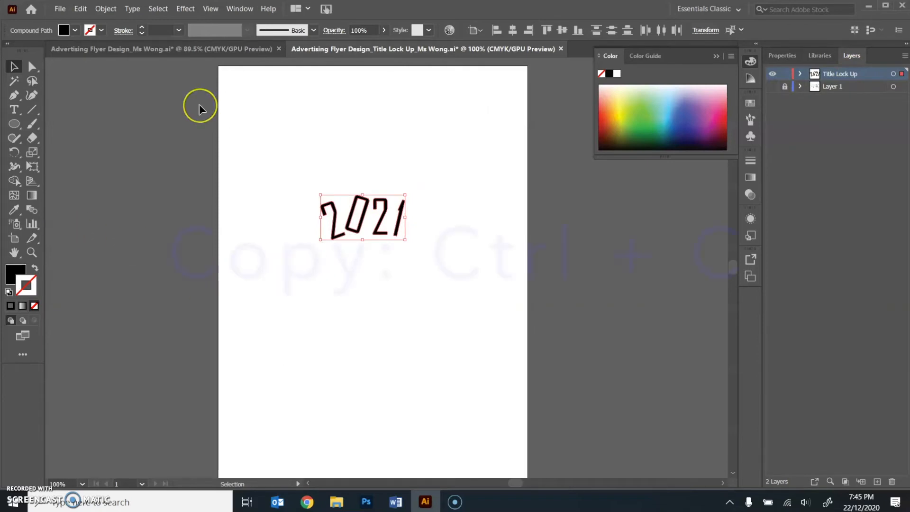
{"action": "key", "text": "ctrl+c"}
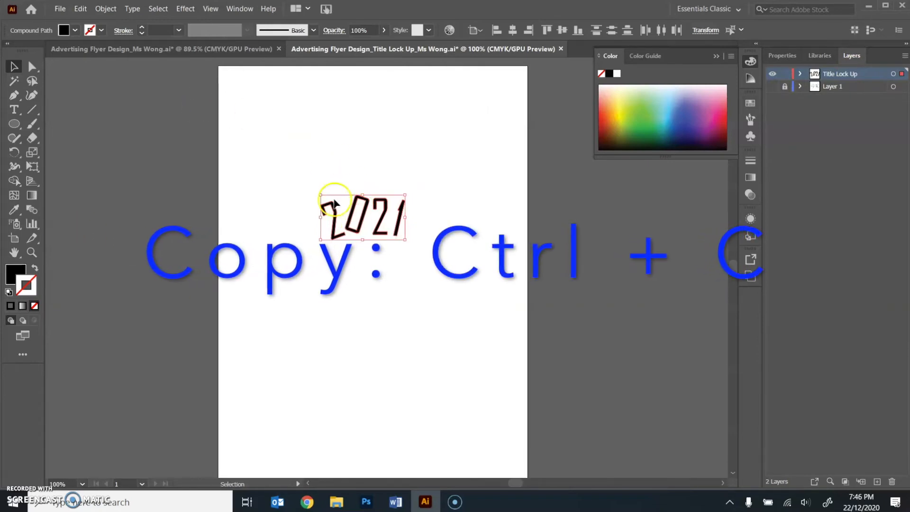
{"action": "key", "text": "ctrl+v"}
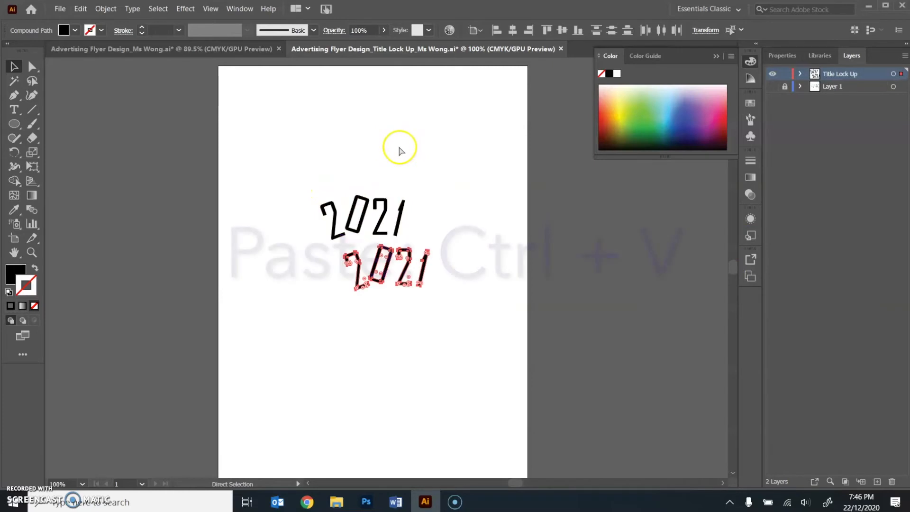
{"action": "left_click_drag", "start_coordinate": [426, 263], "coordinate": [377, 206]}
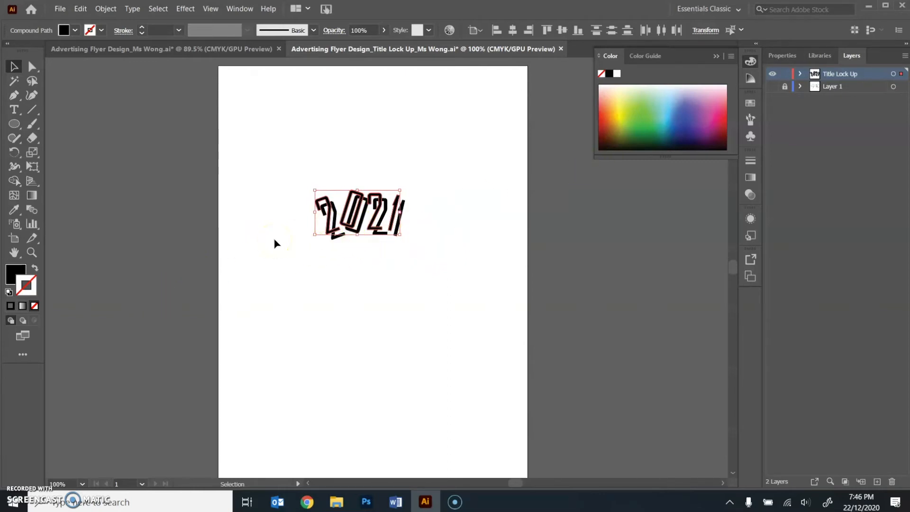
- Fill the duplicated 2021 digits with a pale dusty mauve colour
{"action": "double_click", "coordinate": [15, 273]}
{"action": "left_click_drag", "start_coordinate": [347, 186], "coordinate": [319, 213]}
{"action": "left_click", "coordinate": [580, 175]}
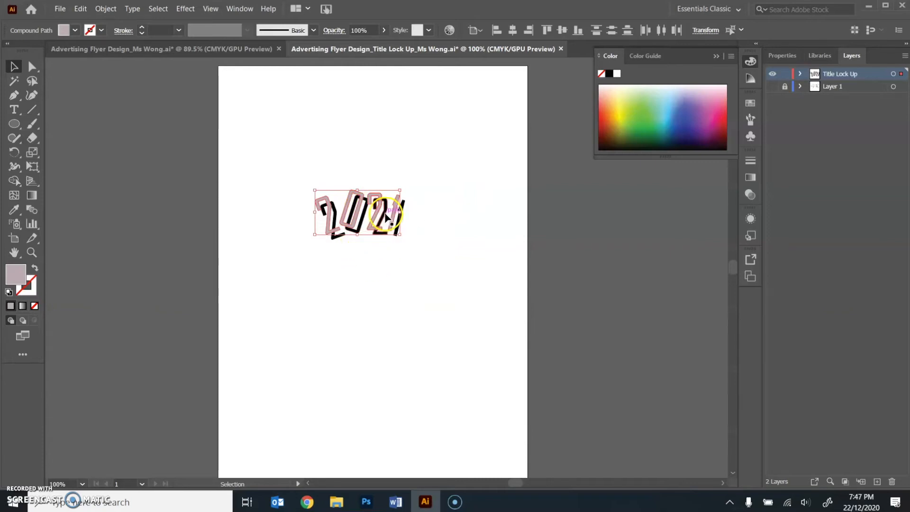
- Send the mauve 2021 copy backward behind the black digits and deselect it
{"action": "left_click", "coordinate": [105, 8]}
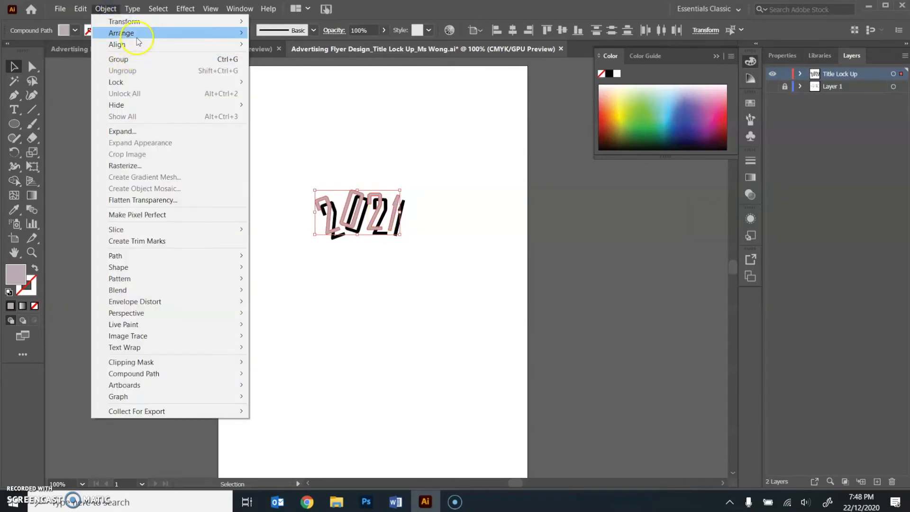
{"action": "mouse_move", "coordinate": [237, 33]}
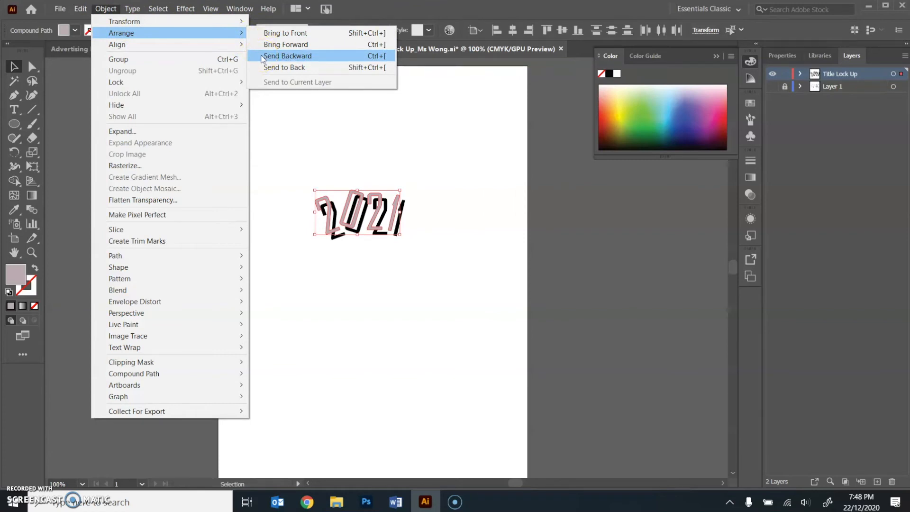
{"action": "left_click", "coordinate": [379, 58]}
{"action": "key", "text": "a"}
{"action": "key", "text": "v"}
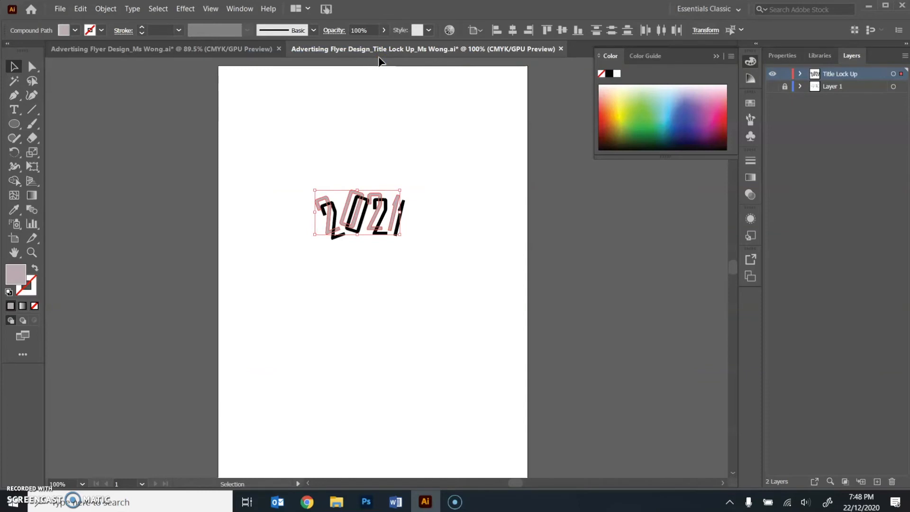
{"action": "left_click", "coordinate": [390, 96]}
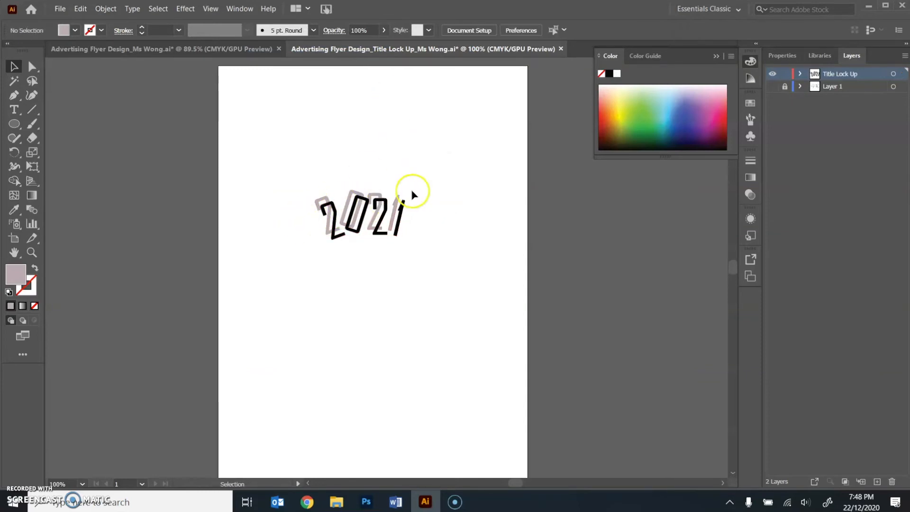
- Draw a closed four-point Pen shape joining the top edge of the first black 2 to its mauve copy
{"action": "key", "text": "z"}
{"action": "left_click", "coordinate": [344, 198]}
{"action": "left_click", "coordinate": [406, 264]}
{"action": "left_click", "coordinate": [413, 264]}
{"action": "left_click", "coordinate": [413, 264]}
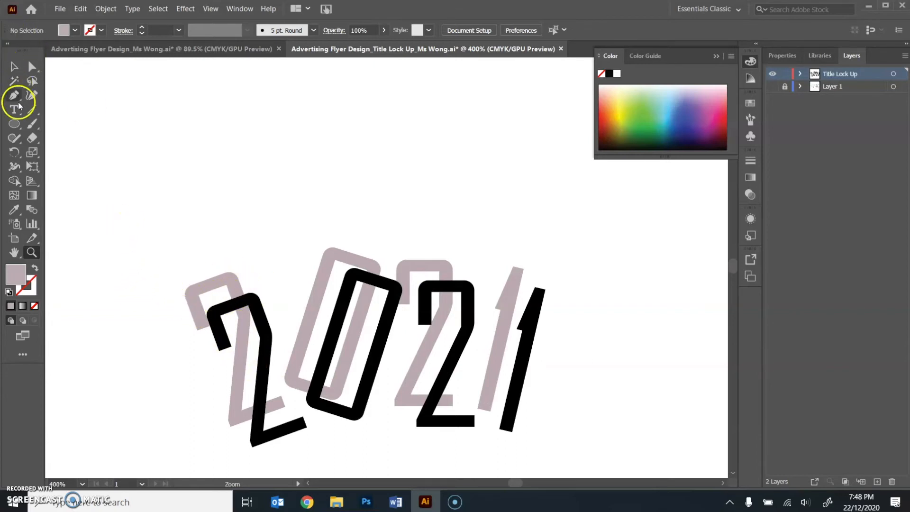
{"action": "key", "text": "p"}
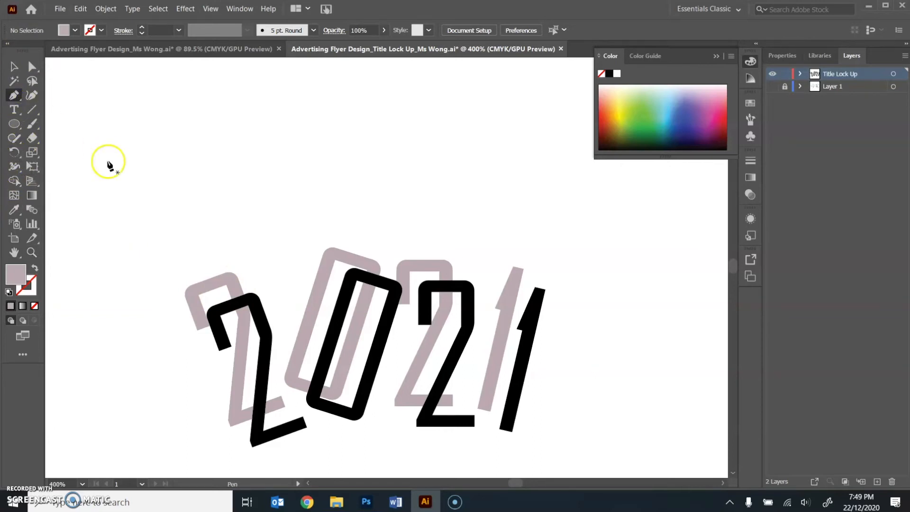
{"action": "left_click", "coordinate": [255, 294]}
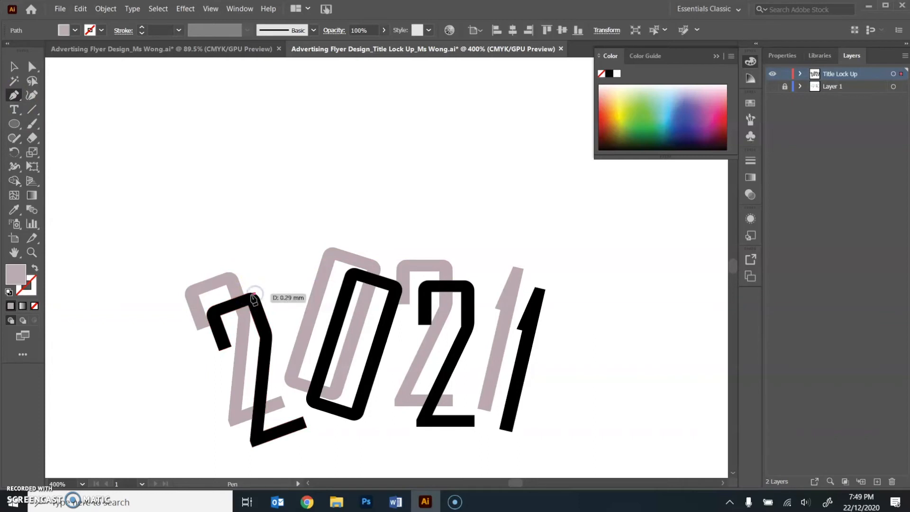
{"action": "left_click", "coordinate": [232, 273]}
{"action": "left_click", "coordinate": [185, 293]}
{"action": "left_click", "coordinate": [207, 311]}
{"action": "left_click", "coordinate": [255, 295]}
- Nudge the joining shape's upper-left corner onto the mauve 2's edge and send the shape backward behind the black 2
{"action": "left_click", "coordinate": [32, 66]}
{"action": "left_click_drag", "start_coordinate": [186, 293], "coordinate": [189, 290]}
{"action": "left_click", "coordinate": [193, 243]}
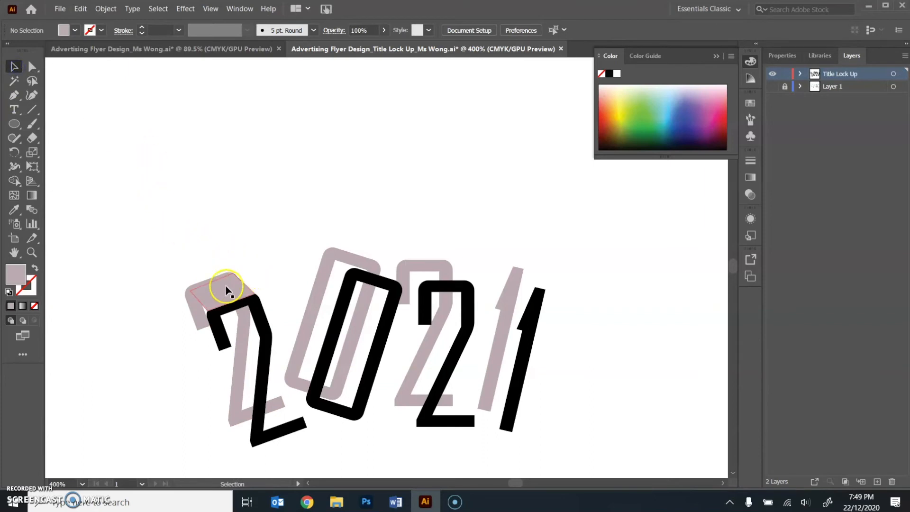
{"action": "left_click", "coordinate": [227, 289]}
{"action": "key", "text": "ctrl+bracketleft"}
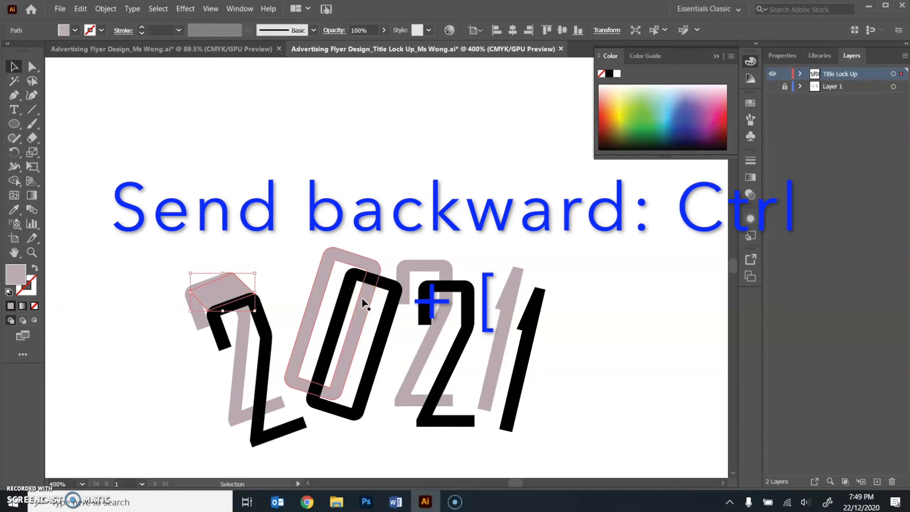
{"action": "left_click", "coordinate": [301, 193]}
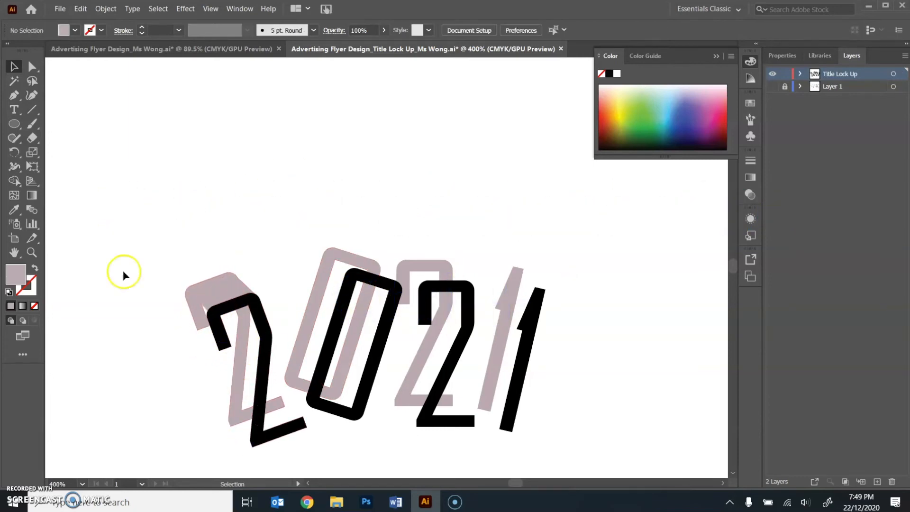
- Draw a closed Pen shape joining the first black 2's upper hook end to its mauve copy and send it backward behind the digit
{"action": "left_click", "coordinate": [14, 95]}
{"action": "left_click", "coordinate": [197, 330]}
{"action": "left_click", "coordinate": [187, 292]}
{"action": "left_click", "coordinate": [215, 313]}
{"action": "left_click", "coordinate": [219, 350]}
{"action": "left_click", "coordinate": [197, 330]}
{"action": "left_click", "coordinate": [14, 67]}
{"action": "key", "text": "ctrl+["}
{"action": "left_click", "coordinate": [157, 243]}
- Add a Pen joining shape between the first 2's stem and its mauve copy and send it backward
{"action": "left_click", "coordinate": [15, 96]}
{"action": "left_click", "coordinate": [238, 316]}
{"action": "left_click", "coordinate": [14, 67]}
{"action": "key", "text": "ctrl+["}
- Fill the gaps between the first 2's base and its mauve copy with Pen joining shapes and deselect them
{"action": "left_click", "coordinate": [14, 95]}
{"action": "left_click", "coordinate": [229, 420]}
{"action": "key", "text": "ctrl+plus"}
{"action": "left_click", "coordinate": [14, 67]}
{"action": "left_click", "coordinate": [92, 163]}
{"action": "left_click", "coordinate": [14, 95]}
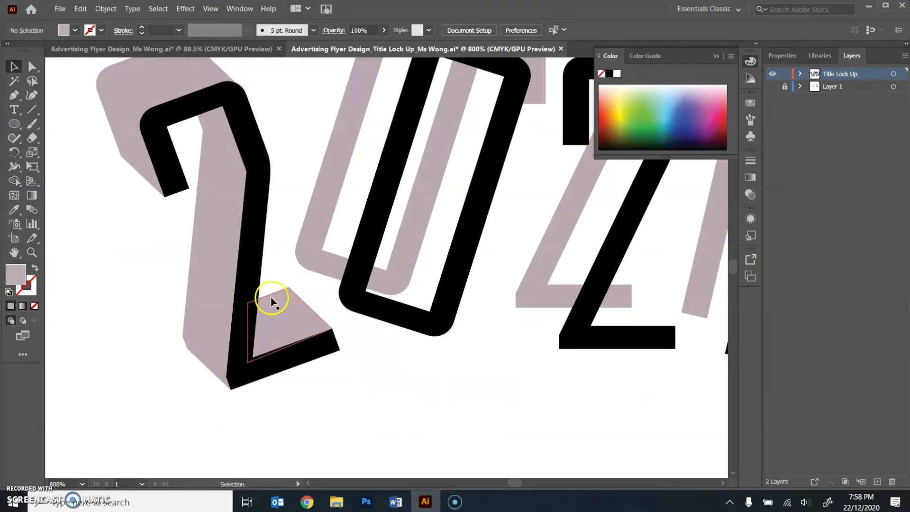
- Create a new layer directly above Layer 1 and name it Colour Palettes
{"action": "key", "text": "z"}
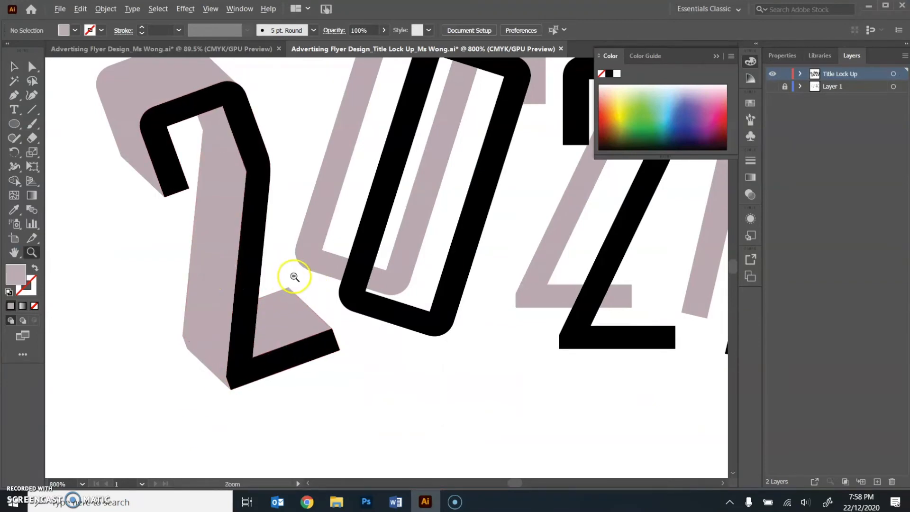
{"action": "left_click", "coordinate": [294, 276], "text": "alt"}
{"action": "left_click", "coordinate": [415, 272], "text": "alt"}
{"action": "left_click", "coordinate": [417, 271], "text": "alt"}
{"action": "left_click_drag", "start_coordinate": [445, 284], "coordinate": [374, 309]}
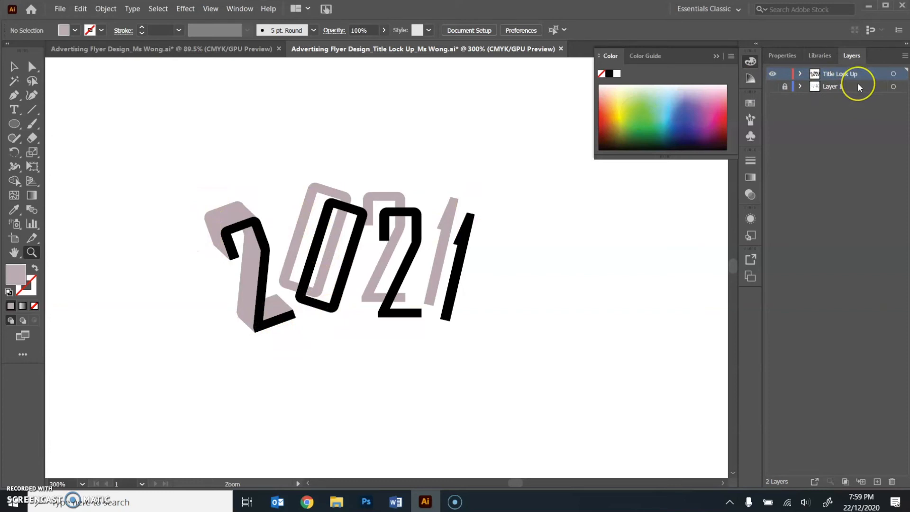
{"action": "left_click", "coordinate": [858, 84]}
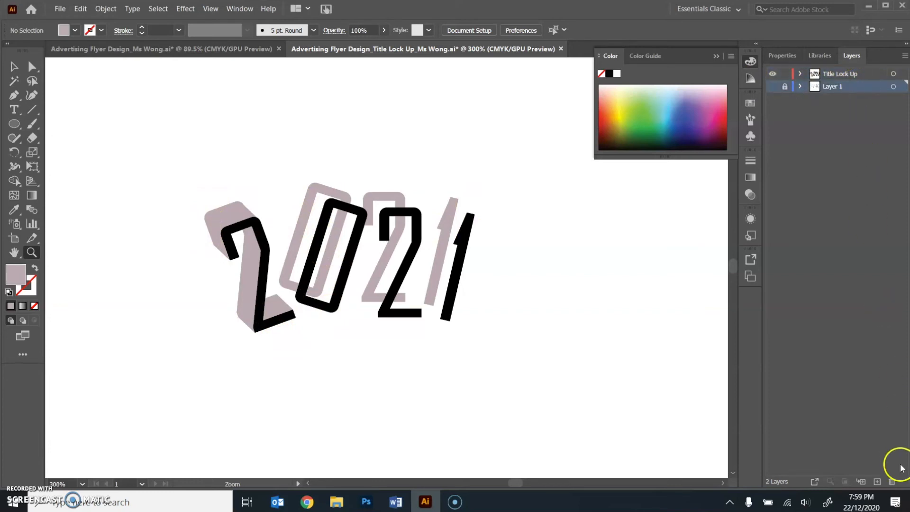
{"action": "left_click", "coordinate": [876, 483]}
{"action": "left_click", "coordinate": [851, 90]}
{"action": "left_click", "coordinate": [785, 87]}
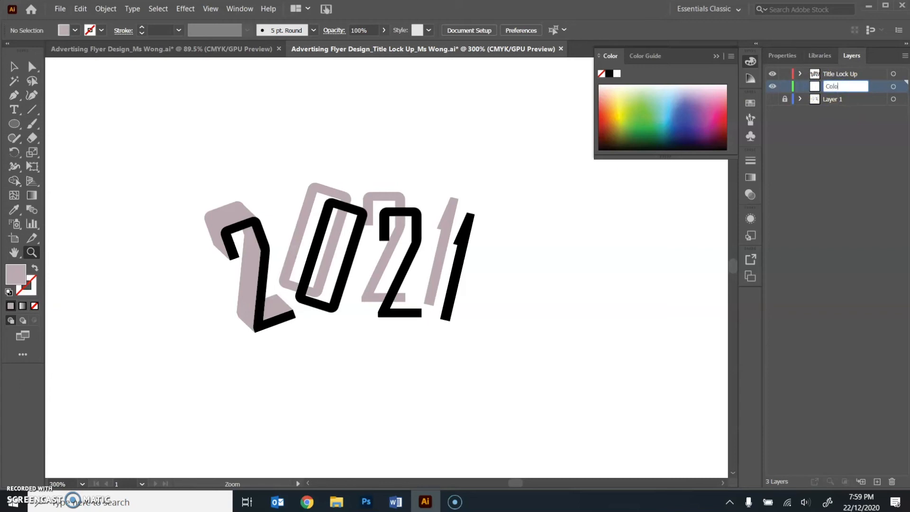
{"action": "type", "text": "s"}
{"action": "key", "text": "Return"}
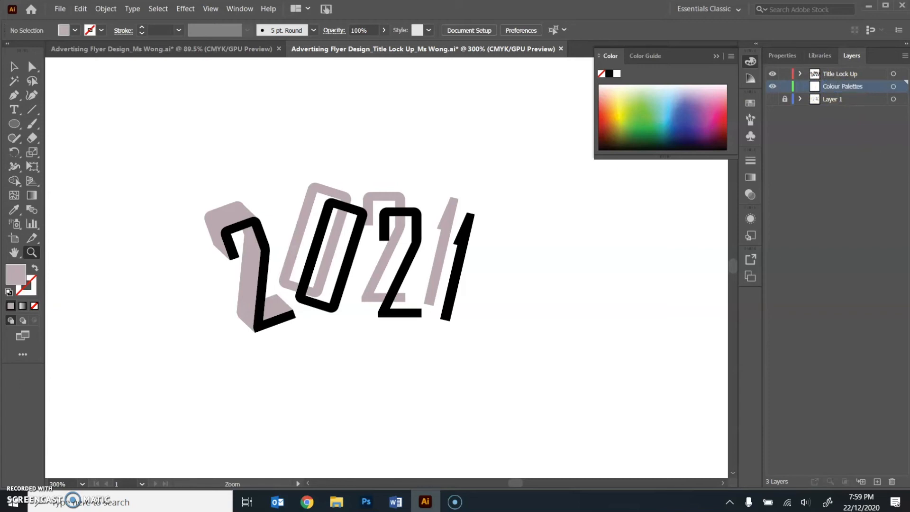
- Place the image sports colour palette 1.jpg on the Colour Palettes layer
{"action": "left_click", "coordinate": [60, 10]}
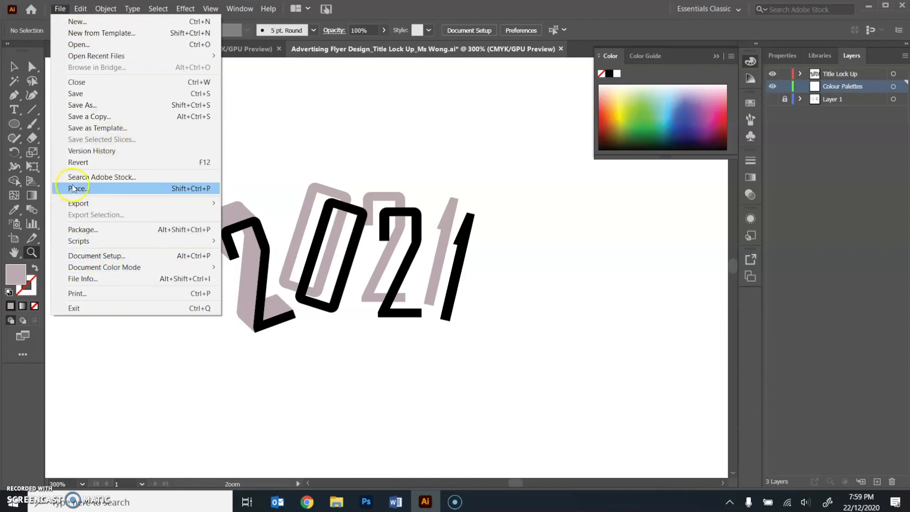
{"action": "left_click", "coordinate": [88, 188]}
{"action": "double_click", "coordinate": [138, 95]}
{"action": "left_click", "coordinate": [138, 113]}
{"action": "left_click", "coordinate": [363, 324]}
{"action": "left_click", "coordinate": [551, 282]}
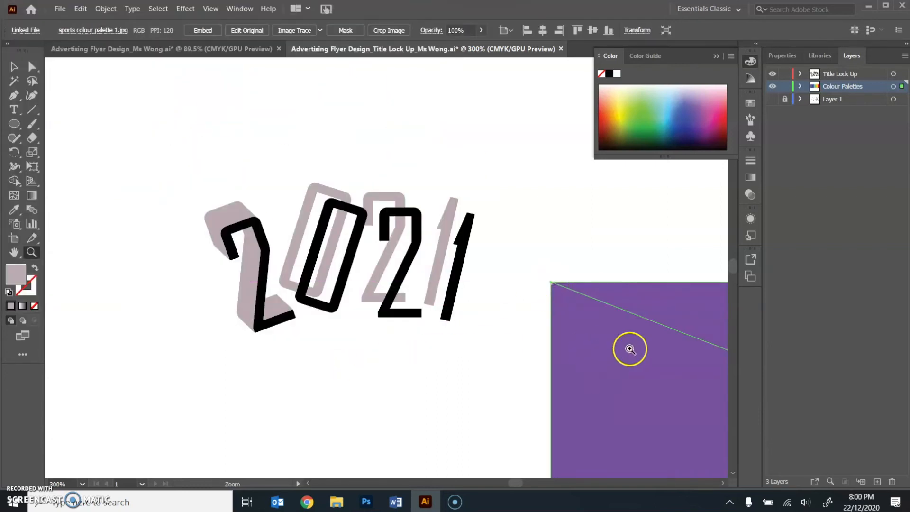
- Scale the placed colour palette down to a small strip and position it just below the 2021 digits
{"action": "left_click", "coordinate": [533, 346], "text": "alt"}
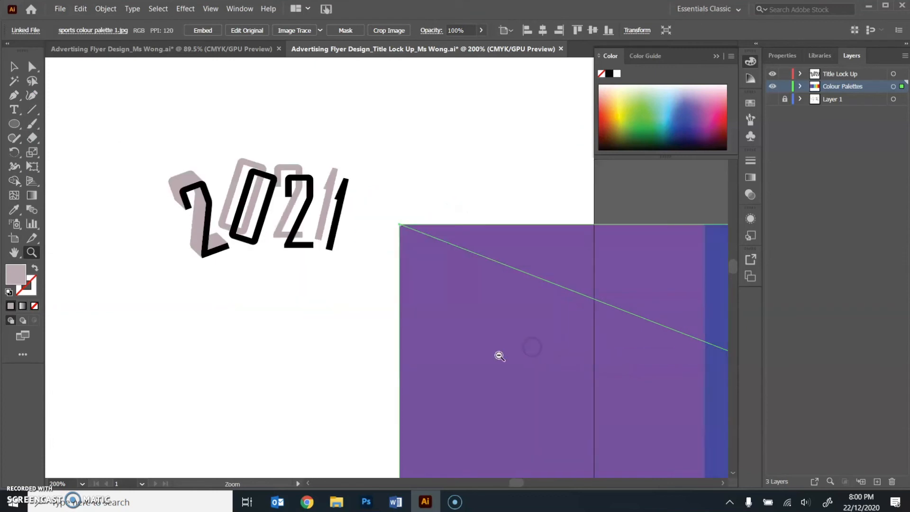
{"action": "left_click", "coordinate": [500, 356], "text": "alt"}
{"action": "left_click", "coordinate": [274, 189]}
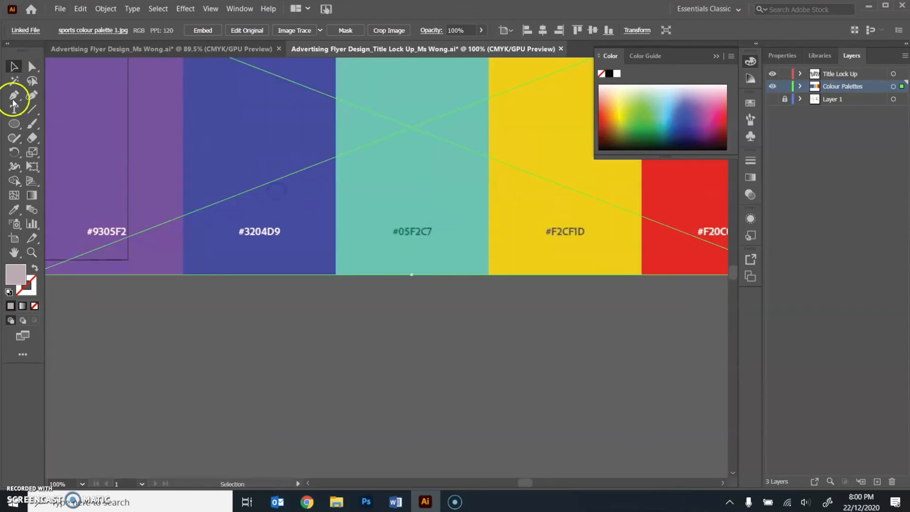
{"action": "left_click_drag", "start_coordinate": [311, 238], "coordinate": [645, 411]}
{"action": "left_click_drag", "start_coordinate": [366, 152], "coordinate": [582, 236]}
{"action": "scroll", "coordinate": [652, 347], "scroll_direction": "right", "scroll_amount": 1}
{"action": "left_click_drag", "start_coordinate": [651, 347], "coordinate": [135, 214]}
{"action": "left_click_drag", "start_coordinate": [565, 314], "coordinate": [82, 127]}
{"action": "left_click_drag", "start_coordinate": [183, 132], "coordinate": [584, 396]}
{"action": "left_click_drag", "start_coordinate": [456, 383], "coordinate": [550, 276]}
{"action": "key", "text": "z"}
{"action": "triple_click", "coordinate": [438, 235]}
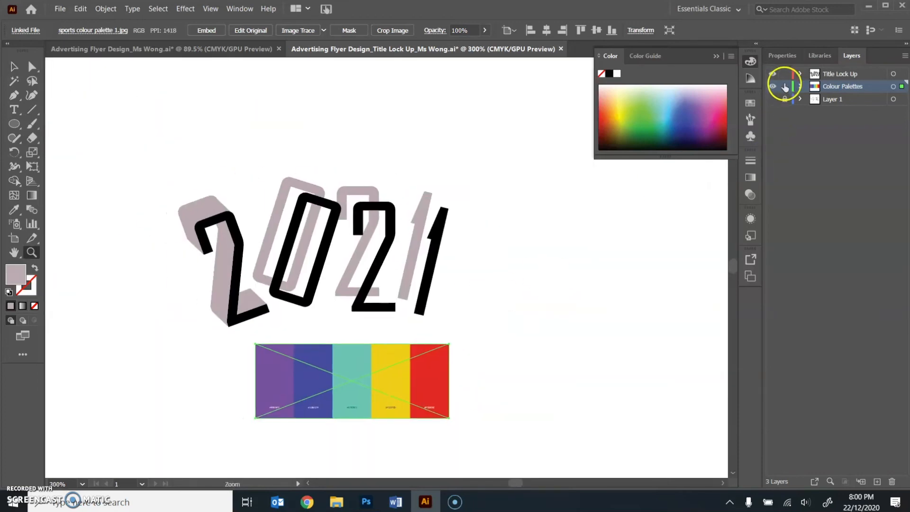
- Lock the Colour Palettes layer and make Title Lock Up the active layer
{"action": "left_click", "coordinate": [785, 86]}
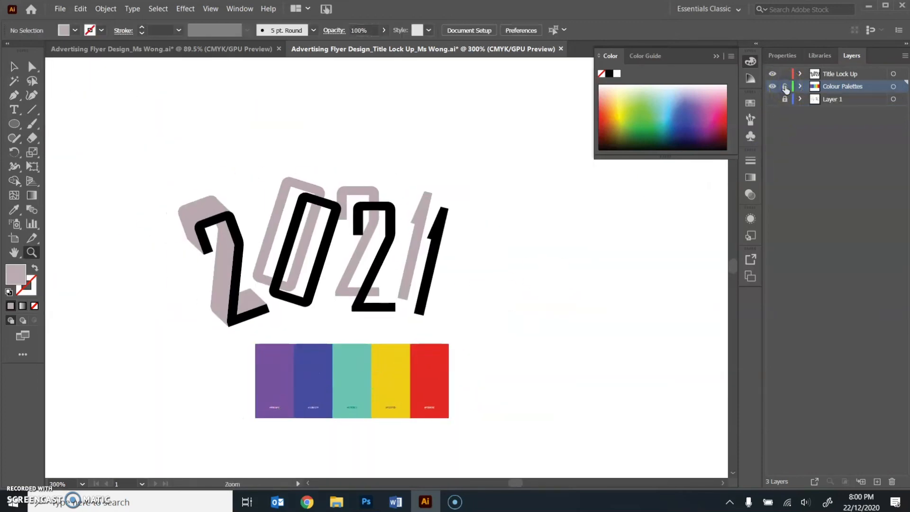
{"action": "left_click", "coordinate": [865, 73]}
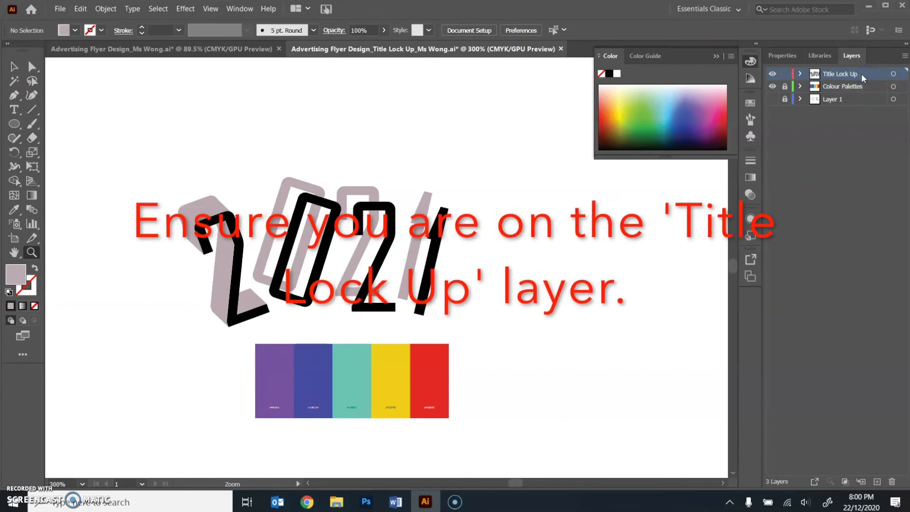
- Select all four black front digits of 2021 and recolour them with the palette's purple swatch using the Eyedropper
{"action": "left_click", "coordinate": [13, 69]}
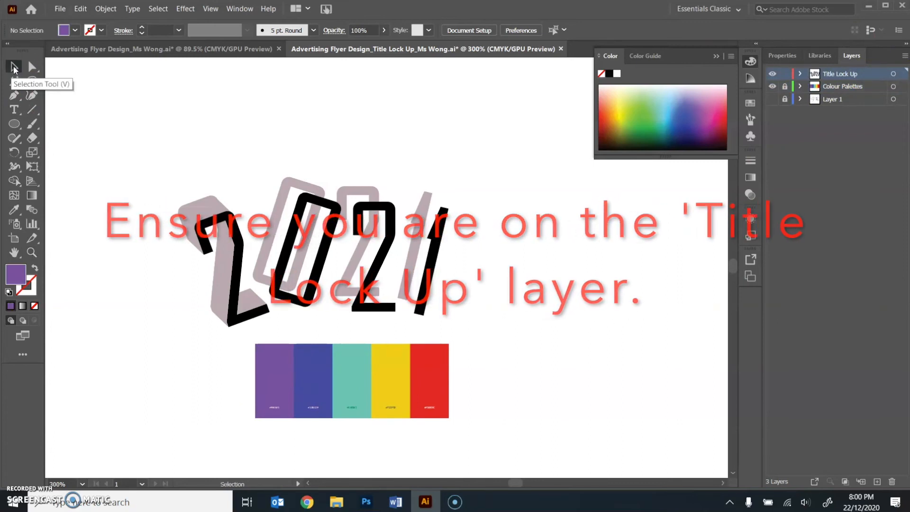
{"action": "left_click", "coordinate": [239, 268]}
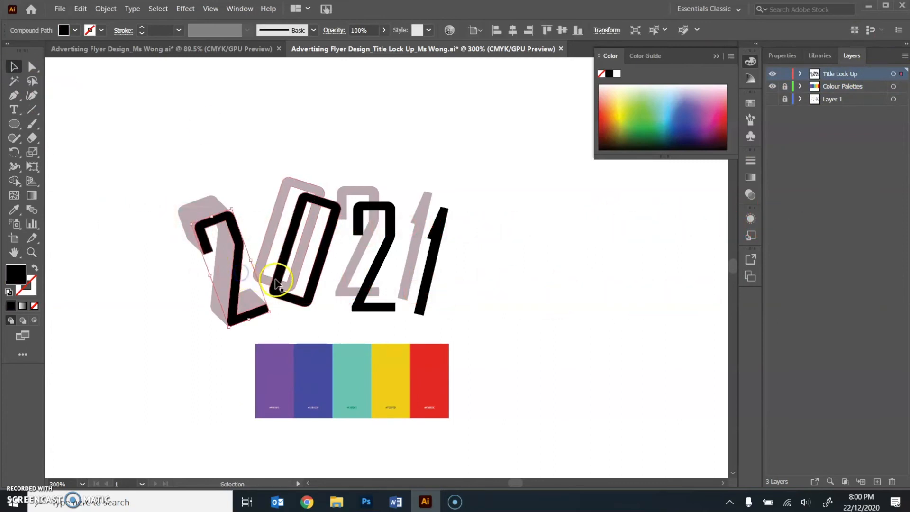
{"action": "left_click", "coordinate": [279, 285], "text": "shift"}
{"action": "left_click", "coordinate": [363, 298], "text": "shift"}
{"action": "left_click", "coordinate": [422, 305], "text": "shift"}
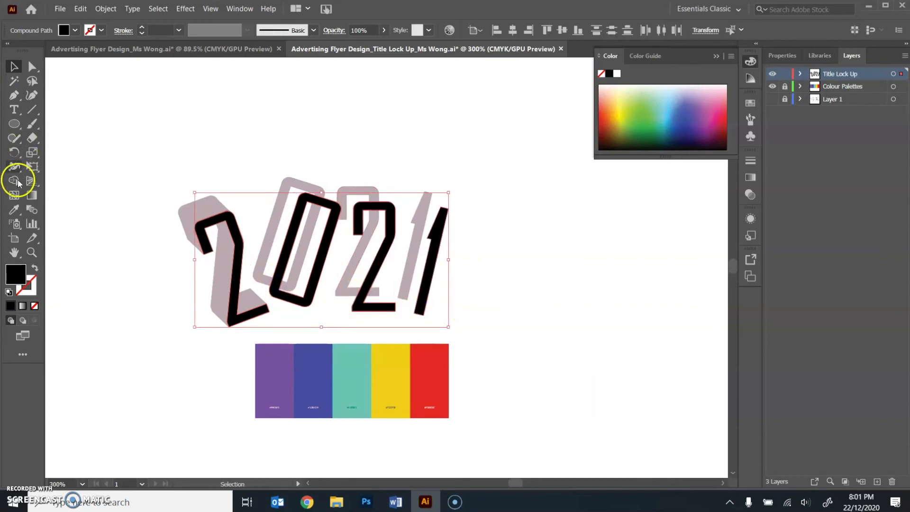
{"action": "left_click", "coordinate": [15, 212]}
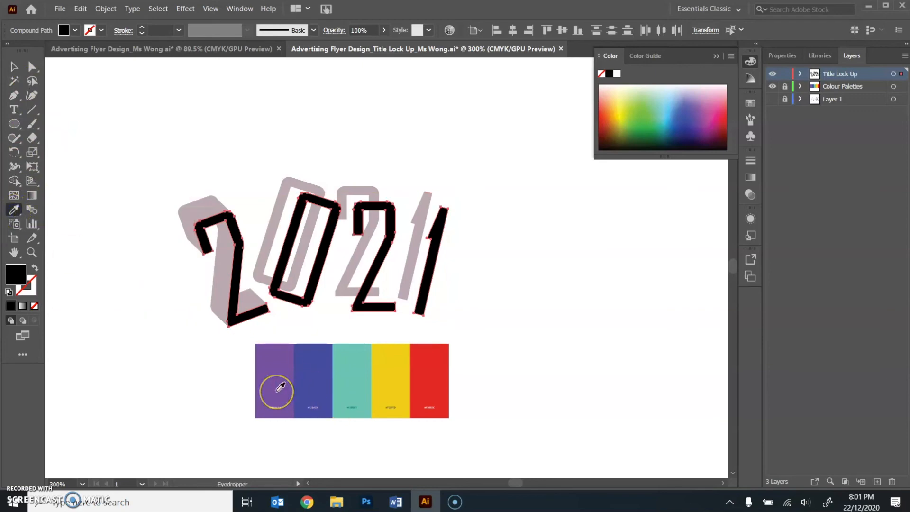
{"action": "left_click", "coordinate": [280, 388]}
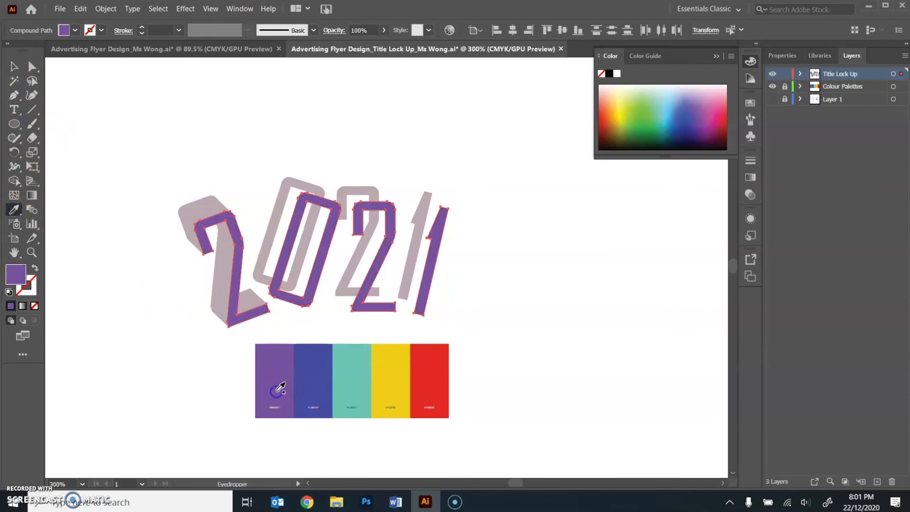
- Recolour the first 2's mauve copy and joining shapes with the palette's blue swatch, leaving out the purple front digit
{"action": "left_click", "coordinate": [14, 70]}
{"action": "left_click_drag", "start_coordinate": [155, 160], "coordinate": [215, 288]}
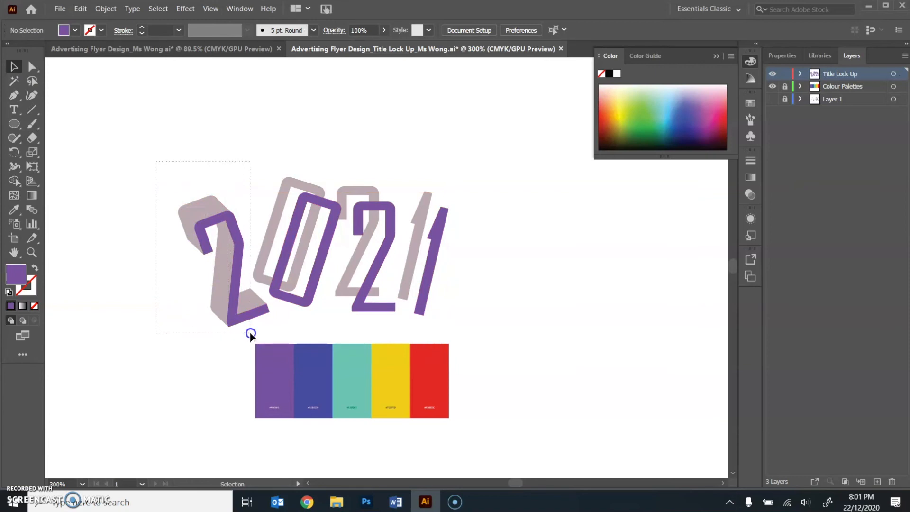
{"action": "left_click_drag", "start_coordinate": [250, 335], "coordinate": [250, 333]}
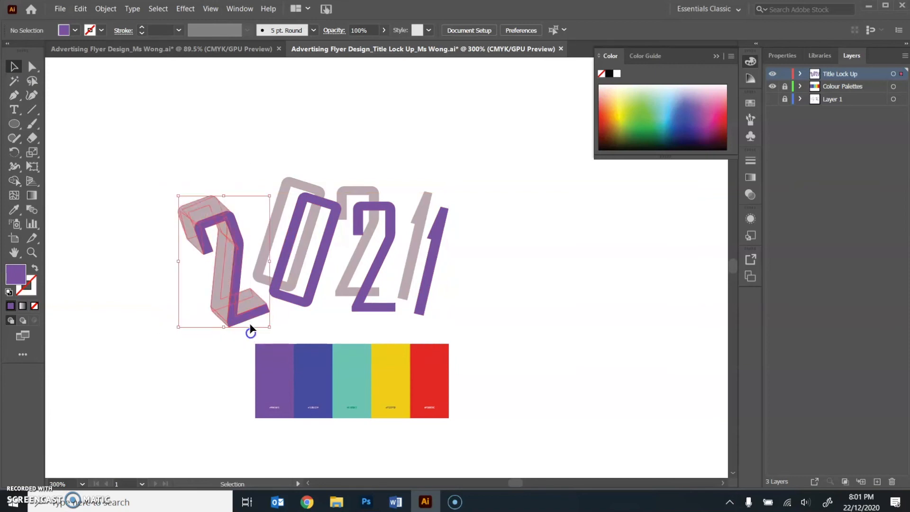
{"action": "left_click", "coordinate": [239, 238], "text": "shift"}
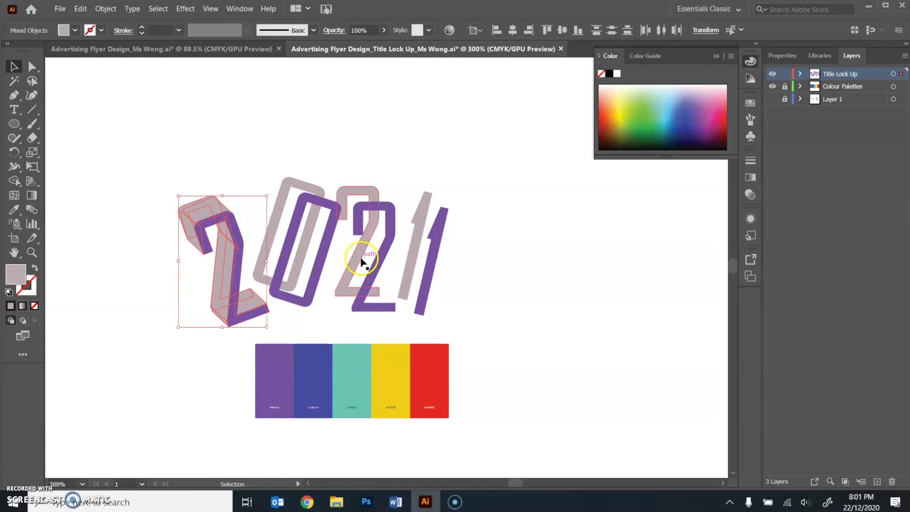
{"action": "left_click", "coordinate": [13, 209]}
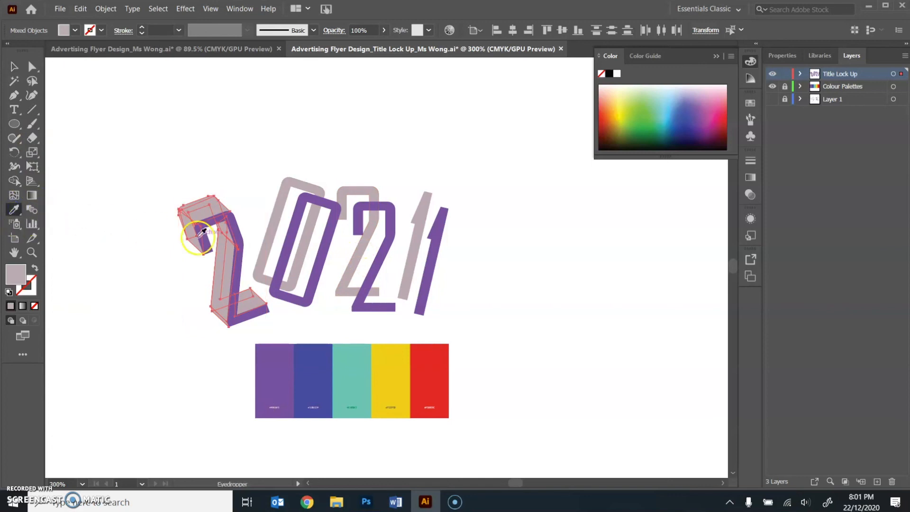
{"action": "left_click", "coordinate": [317, 366]}
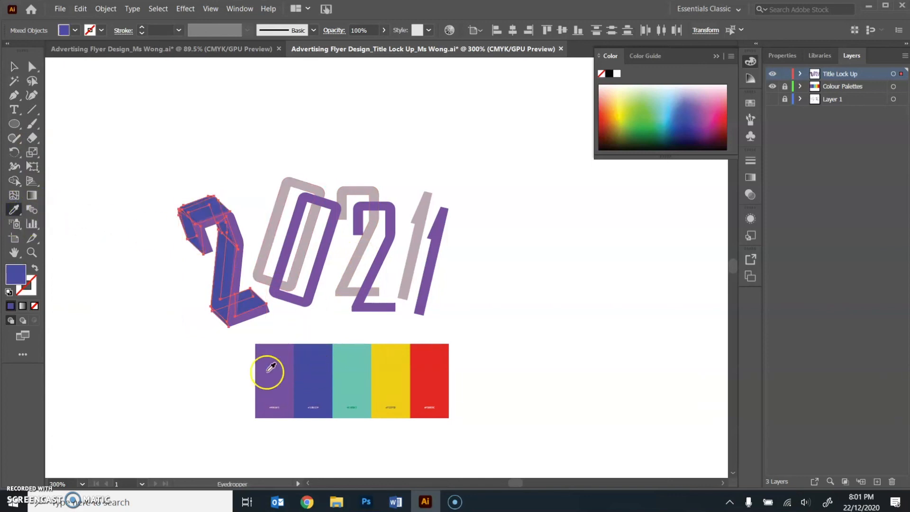
{"action": "left_click", "coordinate": [15, 65]}
{"action": "left_click", "coordinate": [140, 168]}
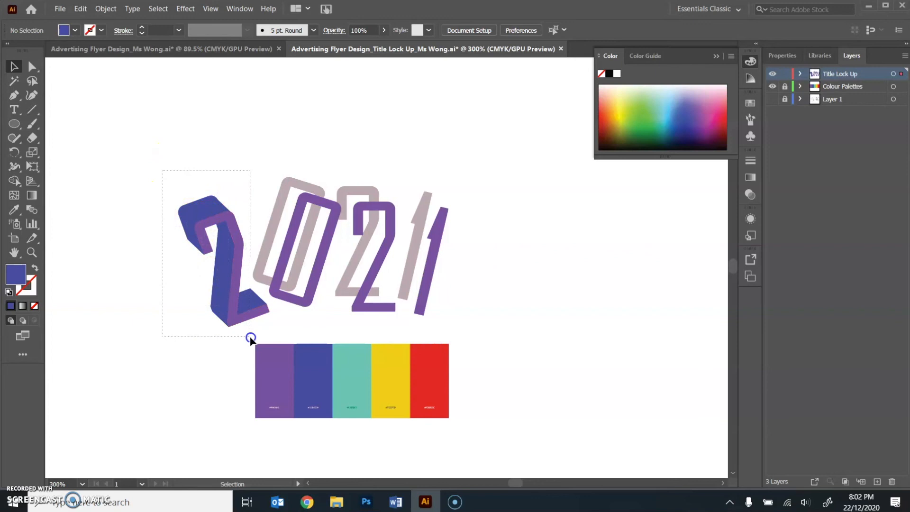
- Change the fill of the first 2's blue extrusion shapes to a slightly darker blue and deselect them
{"action": "left_click", "coordinate": [231, 311]}
{"action": "double_click", "coordinate": [16, 274]}
{"action": "left_click", "coordinate": [575, 174]}
{"action": "left_click", "coordinate": [103, 210]}
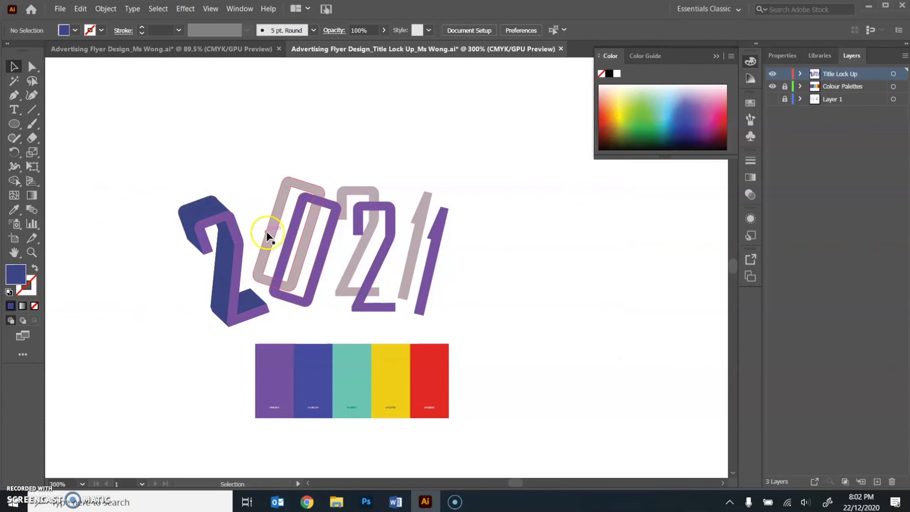
{"action": "key", "text": "z"}
{"action": "left_click", "coordinate": [261, 225], "text": "alt"}
{"action": "left_click", "coordinate": [488, 315], "text": "alt"}
{"action": "left_click", "coordinate": [355, 271], "text": "alt"}
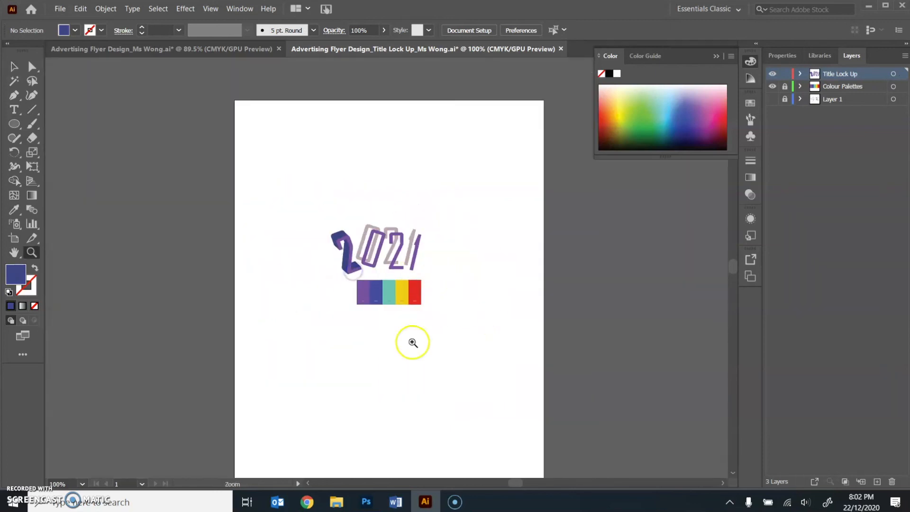
{"action": "left_click", "coordinate": [385, 262]}
{"action": "left_click", "coordinate": [385, 261]}
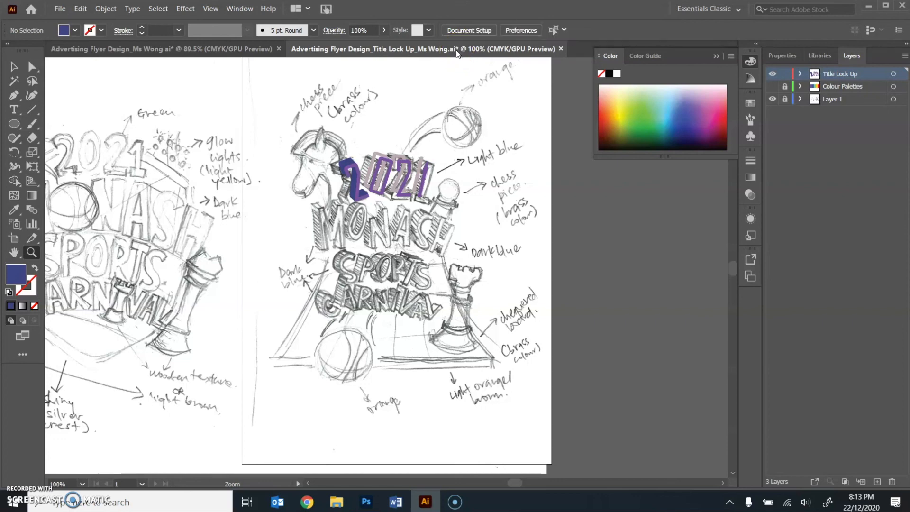
- Save the title lock-up document
{"action": "left_click", "coordinate": [59, 9]}
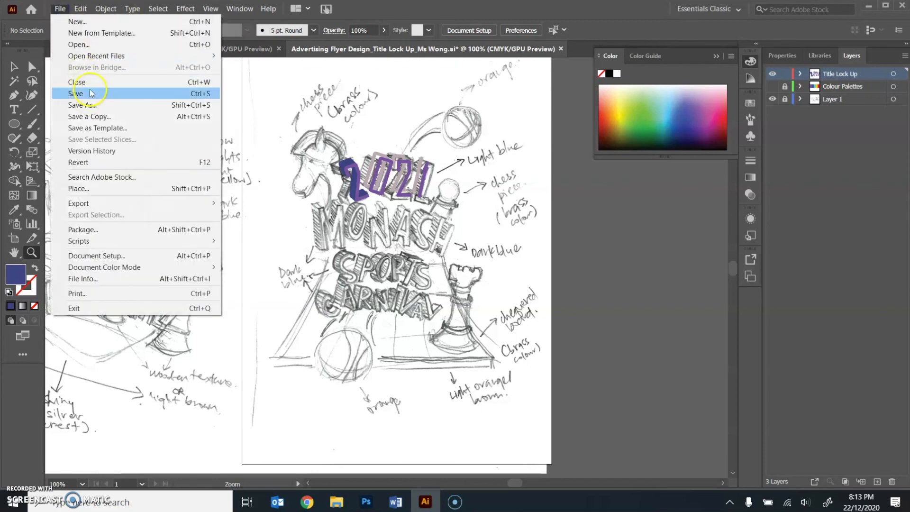
{"action": "left_click", "coordinate": [90, 94]}
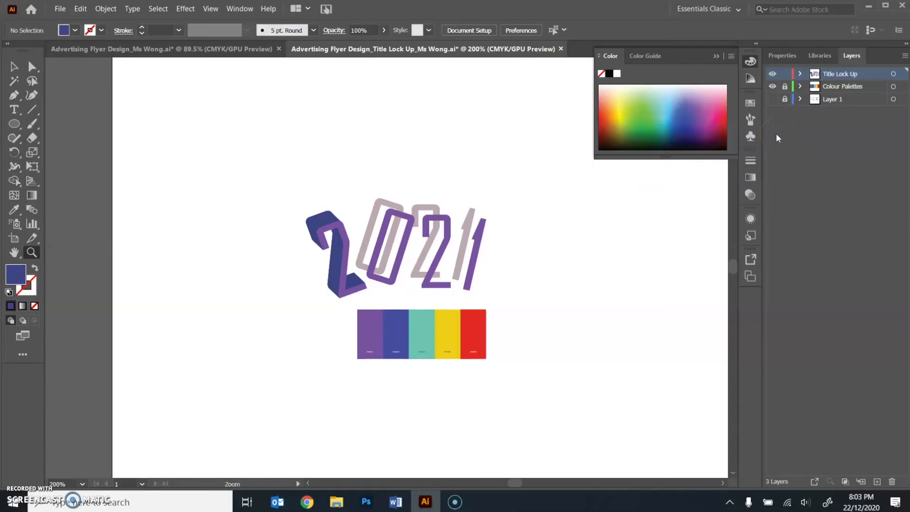
- Hide the Colour Palettes layer and show the sketch on Layer 1 to compare the whole lock-up with the lettering
{"action": "left_click", "coordinate": [773, 87]}
{"action": "left_click", "coordinate": [772, 99]}
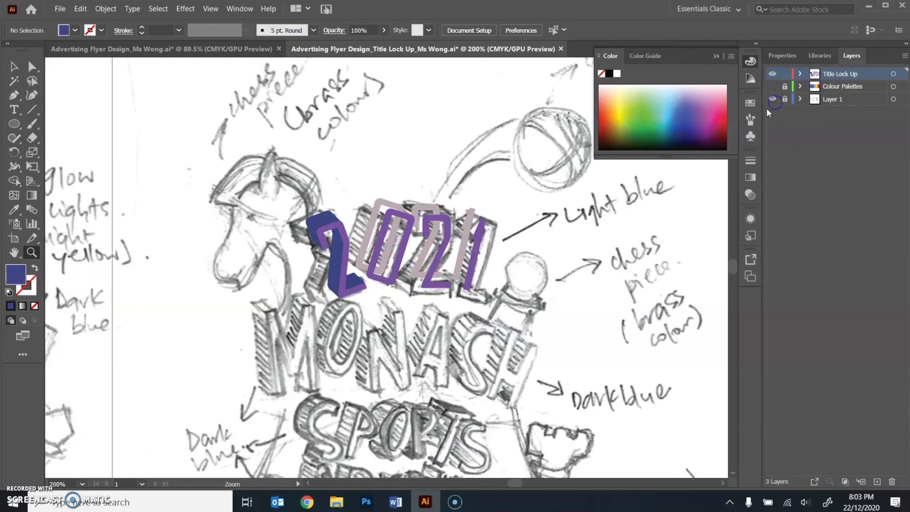
{"action": "left_click", "coordinate": [411, 350], "text": "alt"}
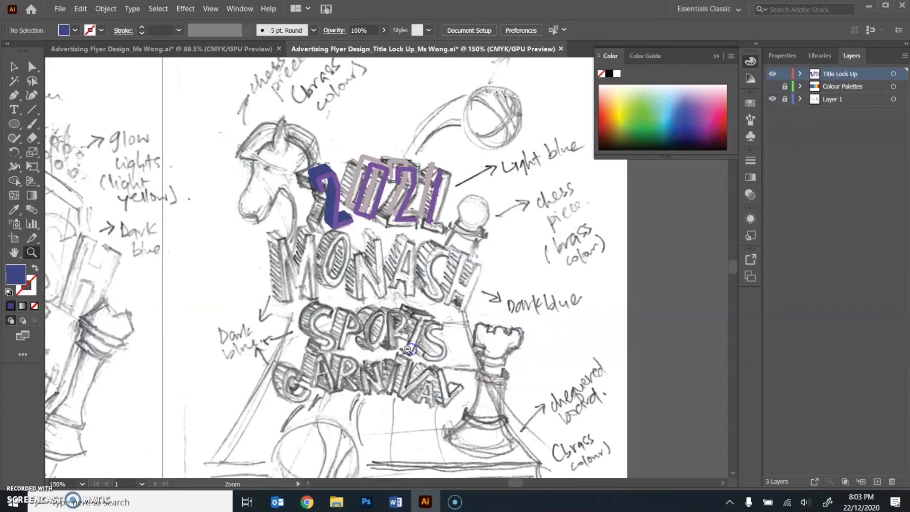
{"action": "left_click", "coordinate": [409, 347], "text": "alt"}
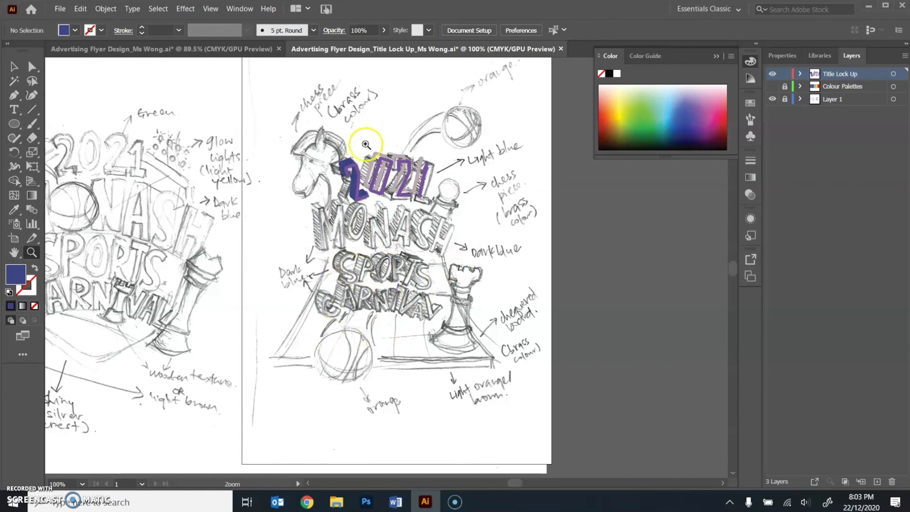